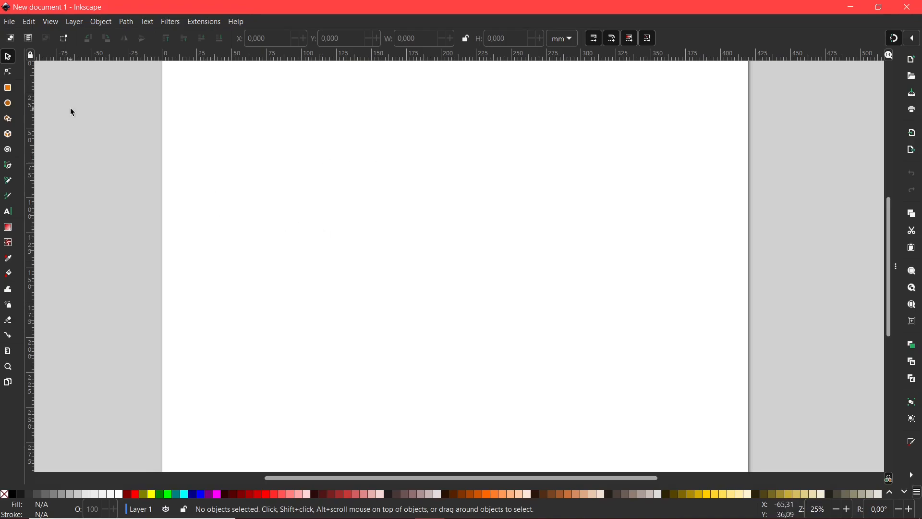
Check the Rectangle tool's preferences for the style of new objects and close them
double_click(8, 88)
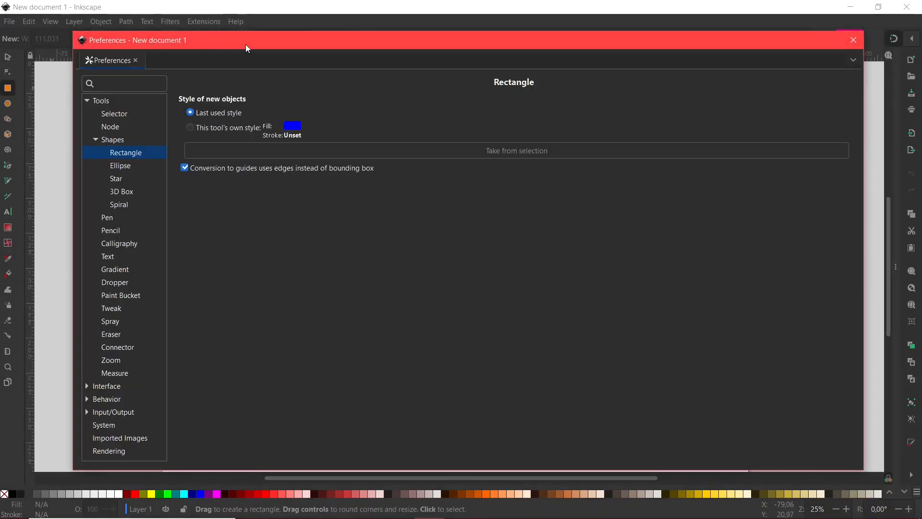
left_click_drag(305, 42, 307, 39)
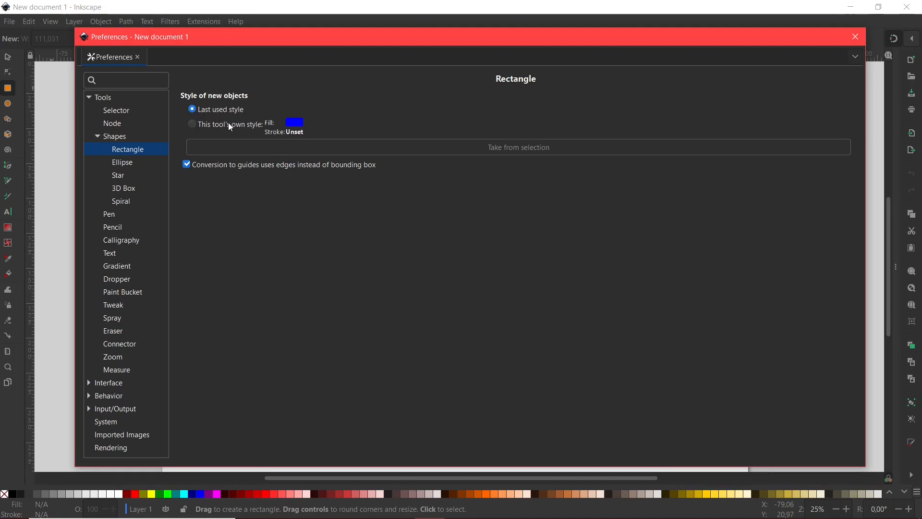
left_click(855, 37)
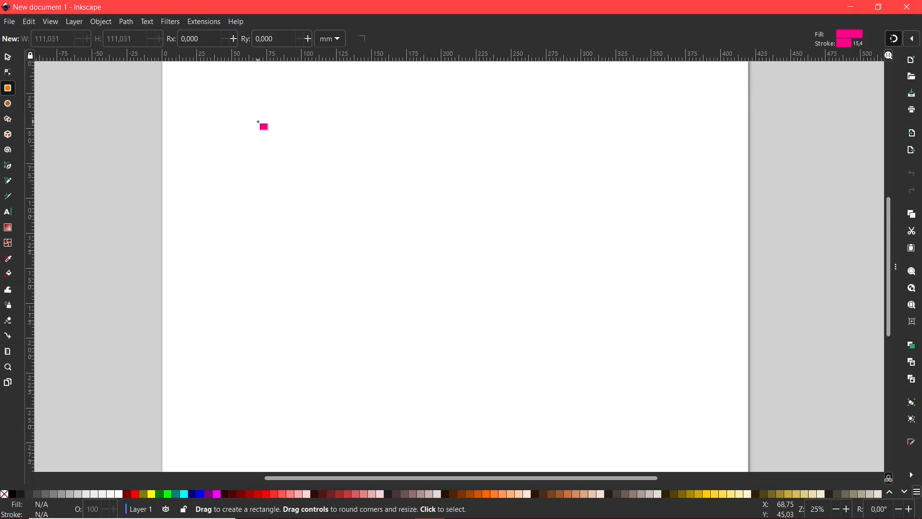
Draw a rectangle in the upper-left part of the page and resize it from two opposite corners to about 128 by 114 mm
left_click_drag(256, 121, 427, 262)
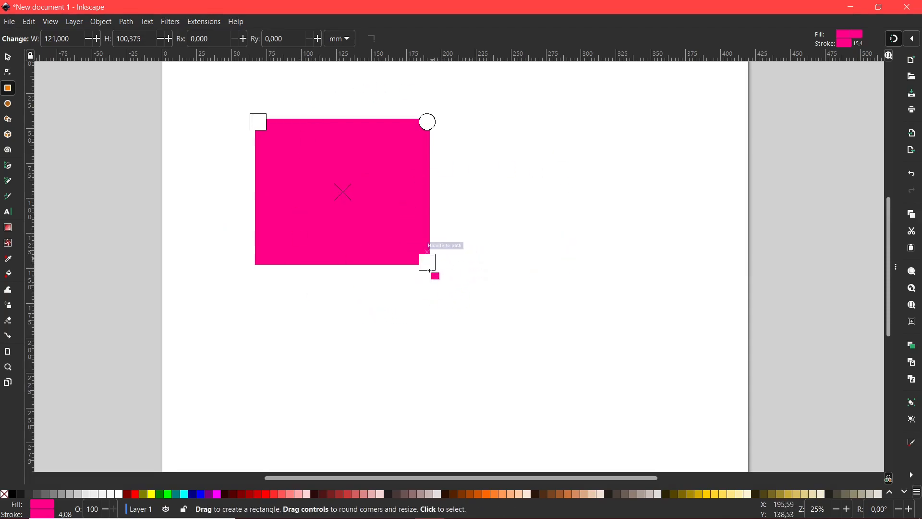
left_click_drag(423, 261, 446, 293)
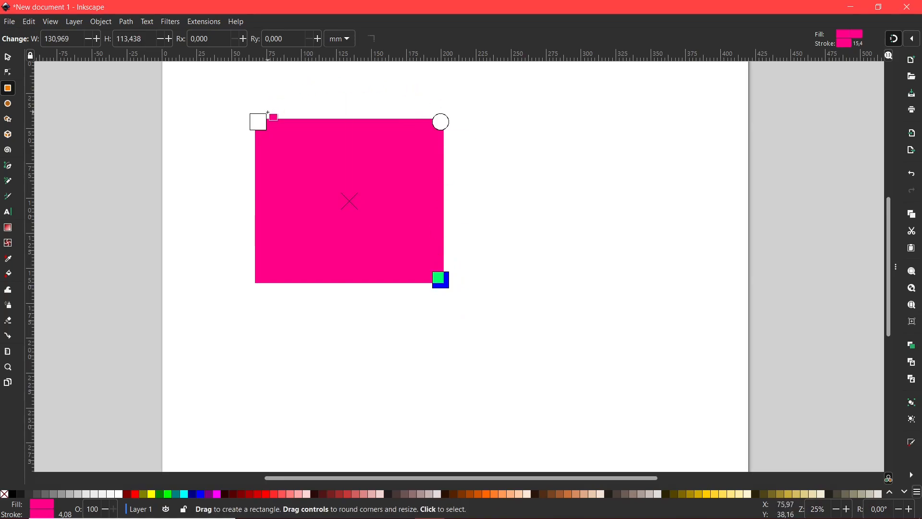
mouse_move(261, 122)
left_mouse_down()
mouse_move(233, 106)
mouse_move(196, 156)
mouse_move(301, 151)
mouse_move(331, 120)
mouse_move(269, 181)
mouse_move(268, 144)
mouse_move(283, 123)
mouse_move(252, 129)
mouse_move(270, 106)
mouse_move(262, 120)
left_mouse_up()
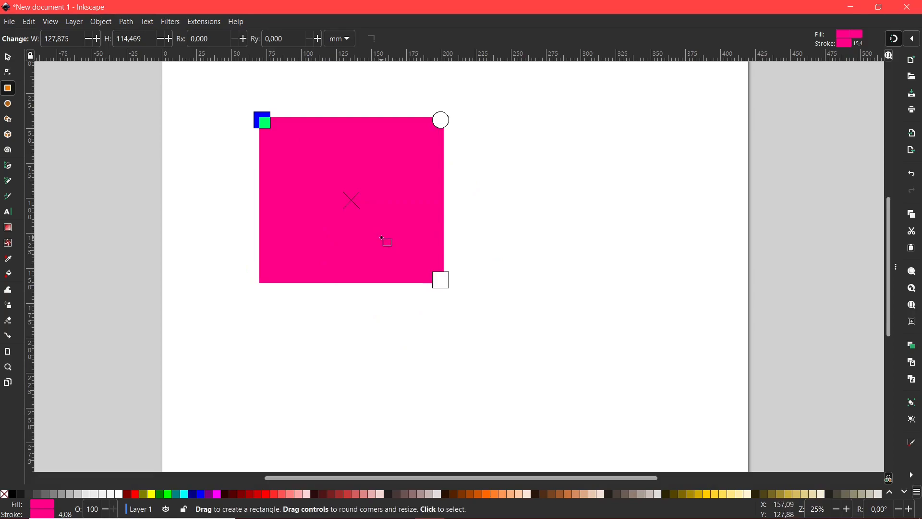
Select the pink rectangle and convert it from an object to a path
left_click(11, 58)
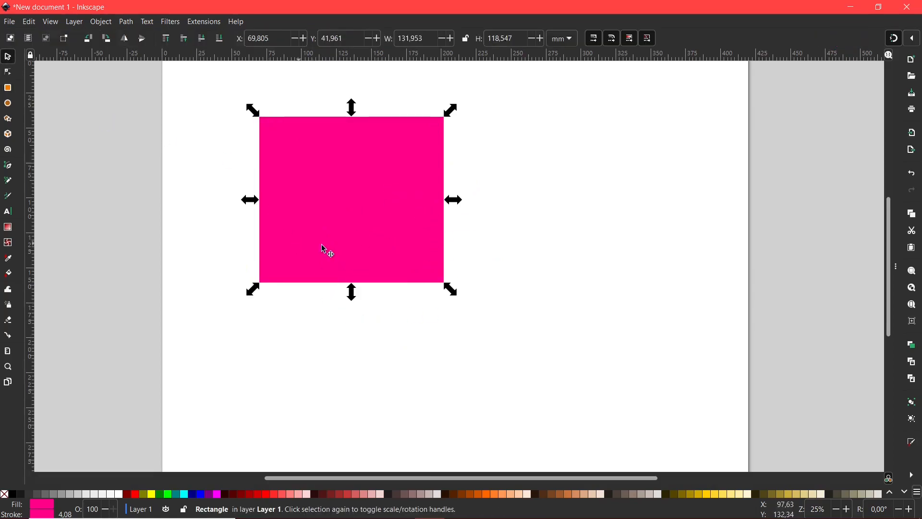
left_click(399, 177)
left_click(398, 197)
left_click(126, 22)
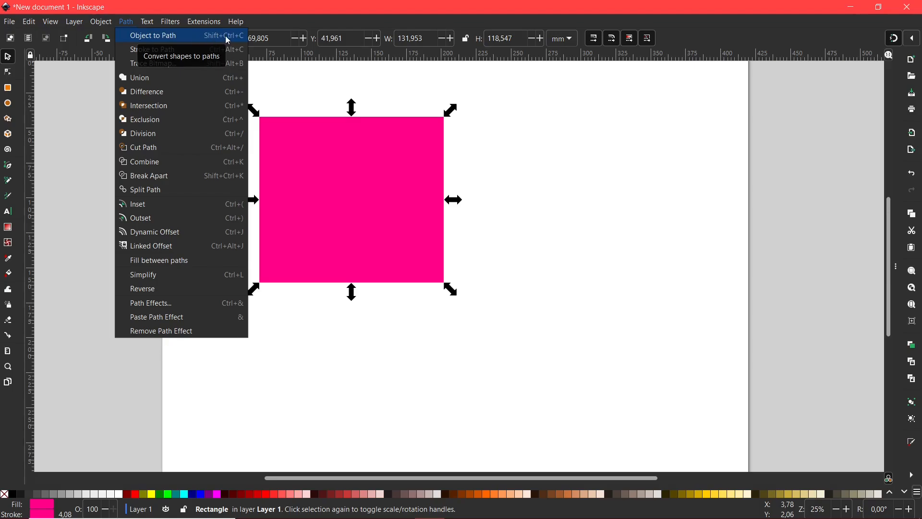
left_click(193, 41)
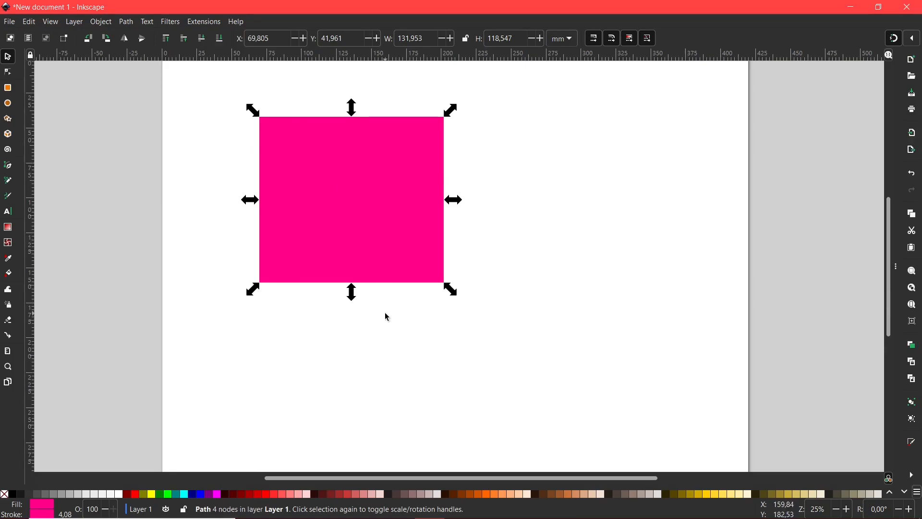
Reshape the path into an uneven quadrilateral by moving each of its four corner nodes individually
key("n")
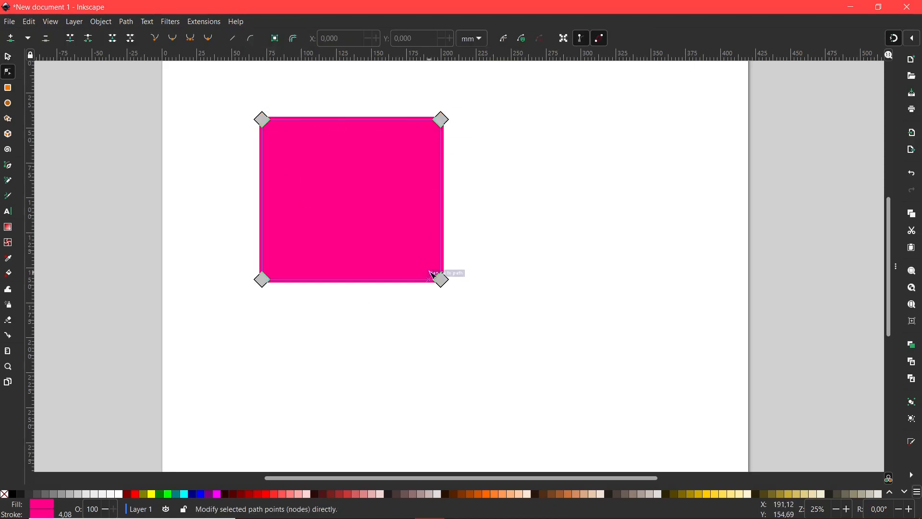
left_click(263, 120)
left_click_drag(312, 162, 280, 120)
left_click_drag(440, 120, 398, 117)
left_click_drag(442, 279, 482, 266)
left_click(261, 279)
mouse_move(262, 279)
left_mouse_down()
mouse_move(234, 250)
mouse_move(264, 270)
left_mouse_up()
Reposition the path's two upper corner nodes to make a trapezoid, and undo the last move of the lower-right node
left_click(267, 111)
mouse_move(268, 111)
left_mouse_down()
mouse_move(276, 128)
mouse_move(264, 124)
left_mouse_up()
left_click(392, 114)
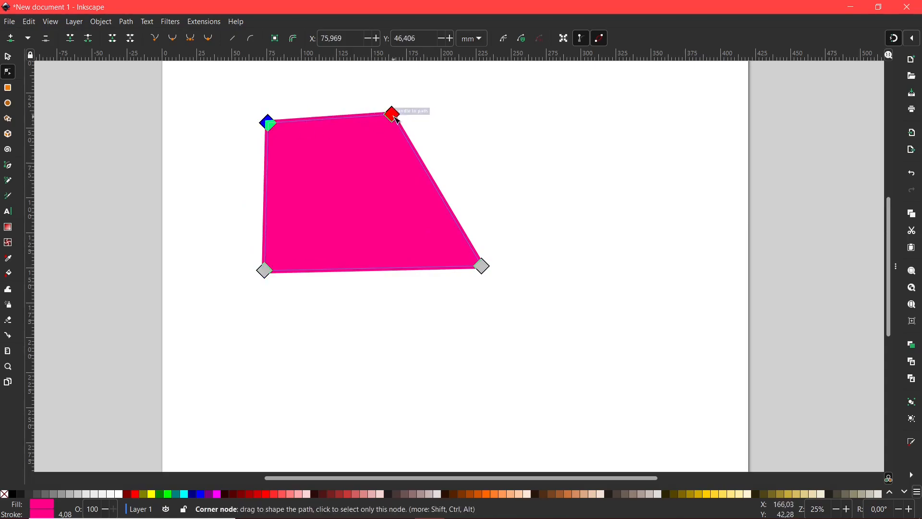
left_click_drag(392, 114, 459, 170)
left_click_drag(278, 126, 294, 151)
left_click_drag(465, 176, 463, 146)
left_click_drag(481, 265, 455, 286)
key("ctrl+z")
Add one node on the trapezoid's bottom edge and another midway between the two corner nodes of its right edge
double_click(372, 269)
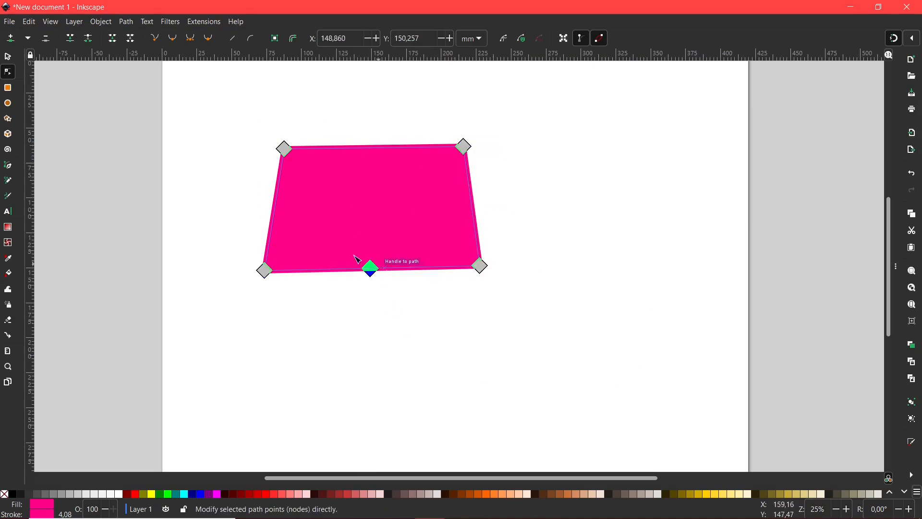
left_click_drag(444, 110, 529, 335)
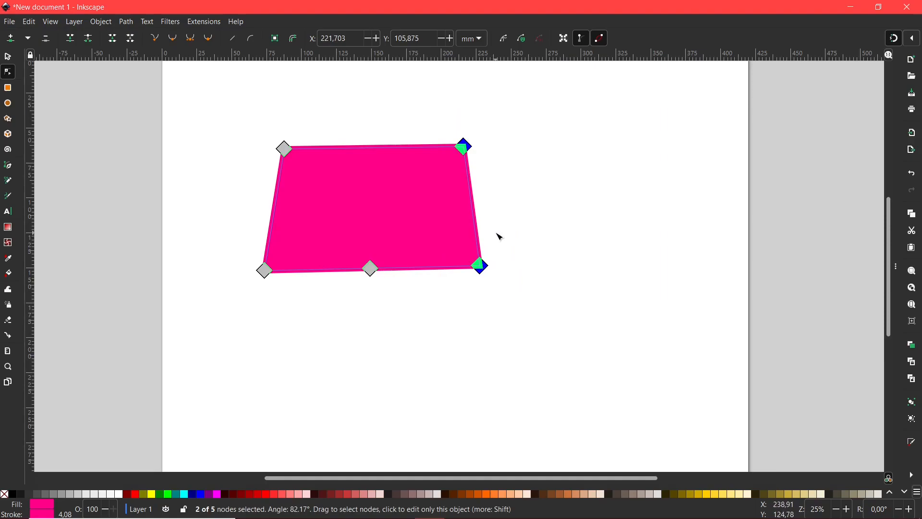
key("Insert")
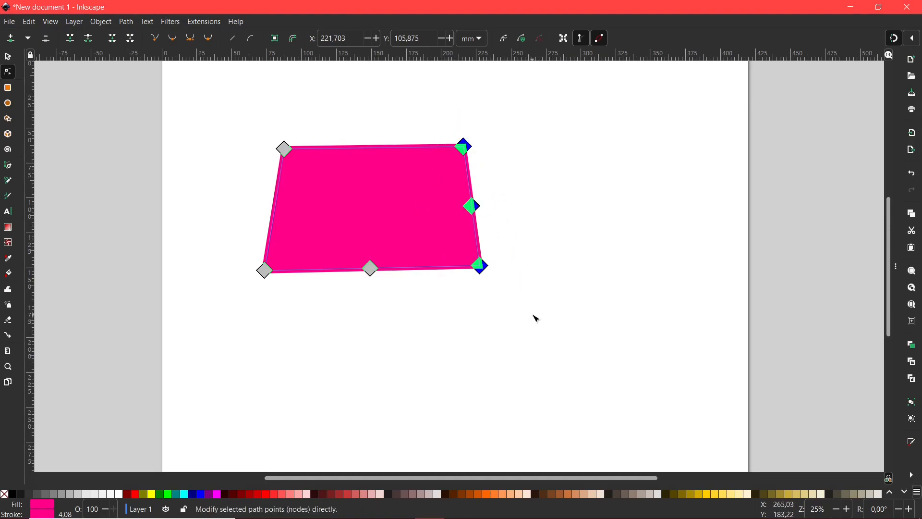
Pull the two added nodes inward to indent the bottom and right edges, and reposition the upper corner nodes
left_click_drag(472, 206, 420, 203)
left_click(492, 208)
left_click(370, 267)
left_click_drag(370, 266, 367, 210)
left_click_drag(423, 205, 424, 180)
left_click(291, 155)
left_click_drag(291, 155, 324, 125)
left_click_drag(486, 149, 504, 134)
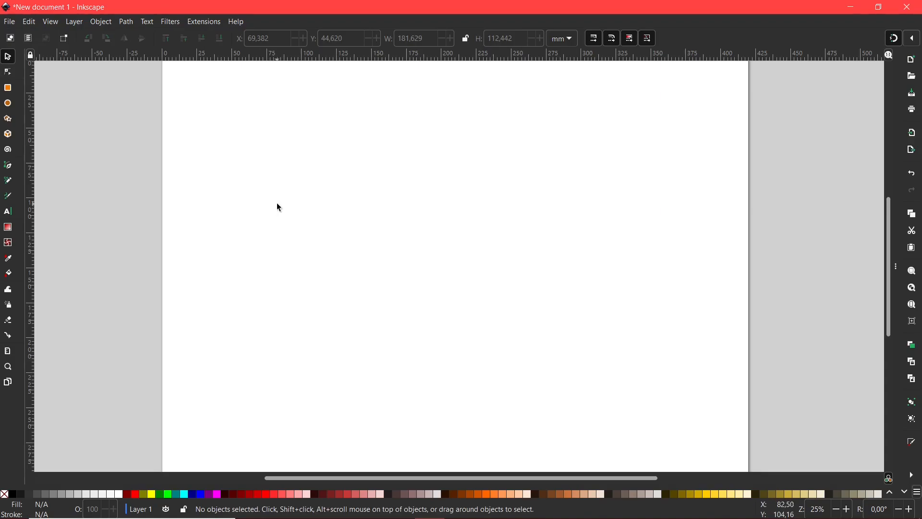
Draw a rectangle of about 67 by 56 mm, and beside it one of about 68 by 63 mm starting from its centre
key("r")
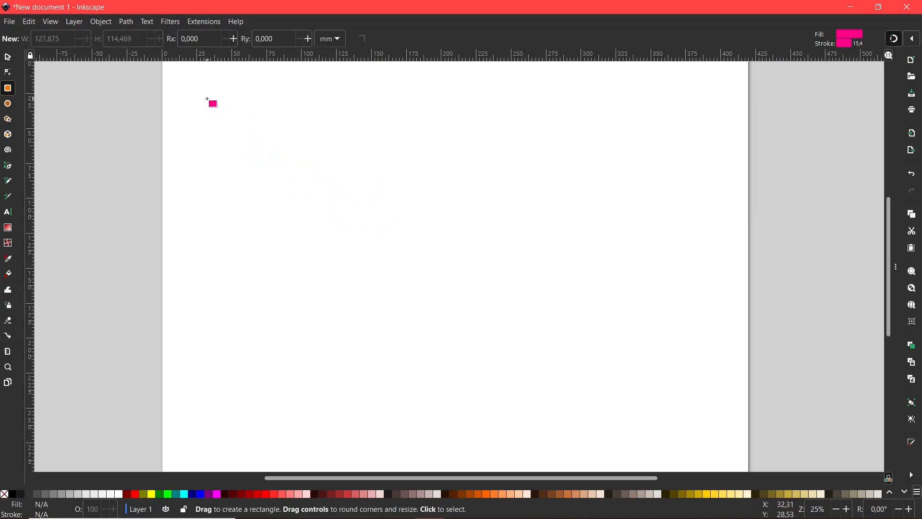
left_click_drag(207, 98, 303, 180)
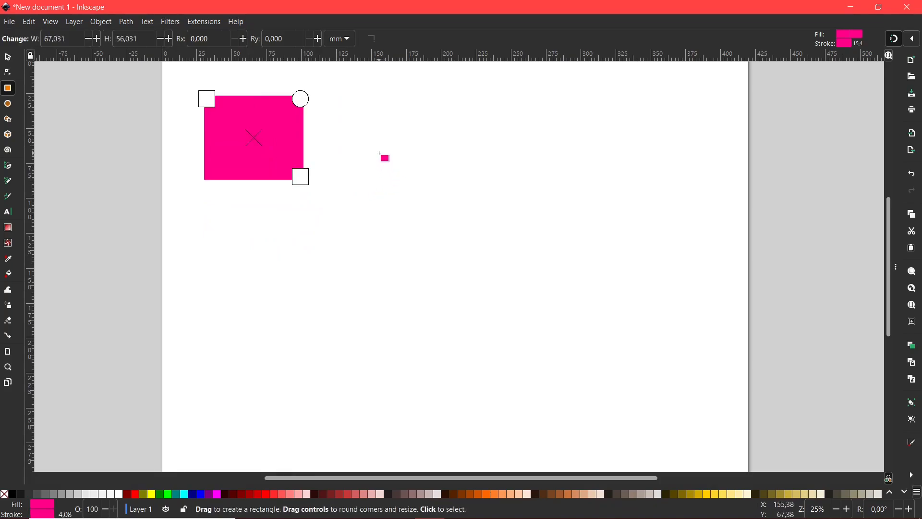
key("shift")
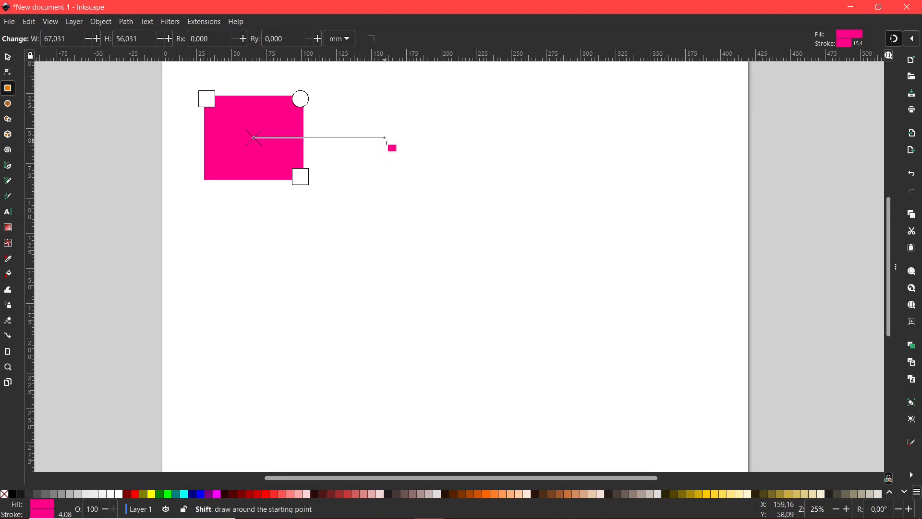
mouse_move(385, 152)
left_mouse_down()
mouse_move(377, 132)
mouse_move(330, 100)
mouse_move(366, 119)
mouse_move(370, 139)
mouse_move(341, 101)
mouse_move(362, 136)
mouse_move(339, 111)
left_mouse_up()
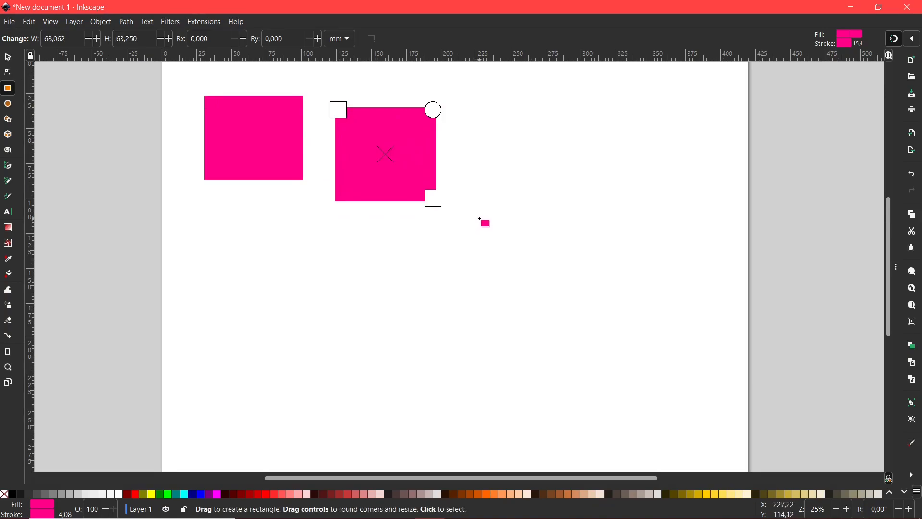
Draw a square of about 54 mm at the right and a golden-ratio rectangle of about 171 by 106 mm at the lower left
key("ctrl")
left_click_drag(500, 167, 582, 248)
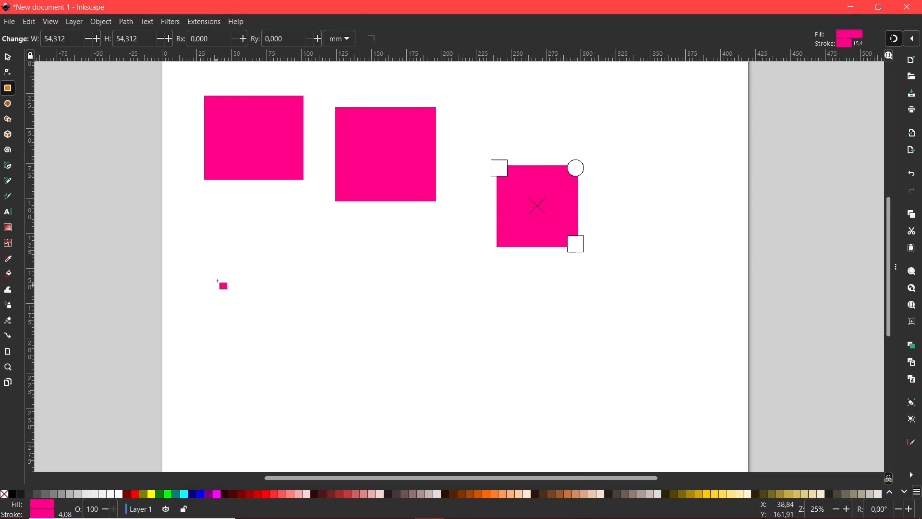
key("ctrl")
left_click_drag(208, 246, 275, 294)
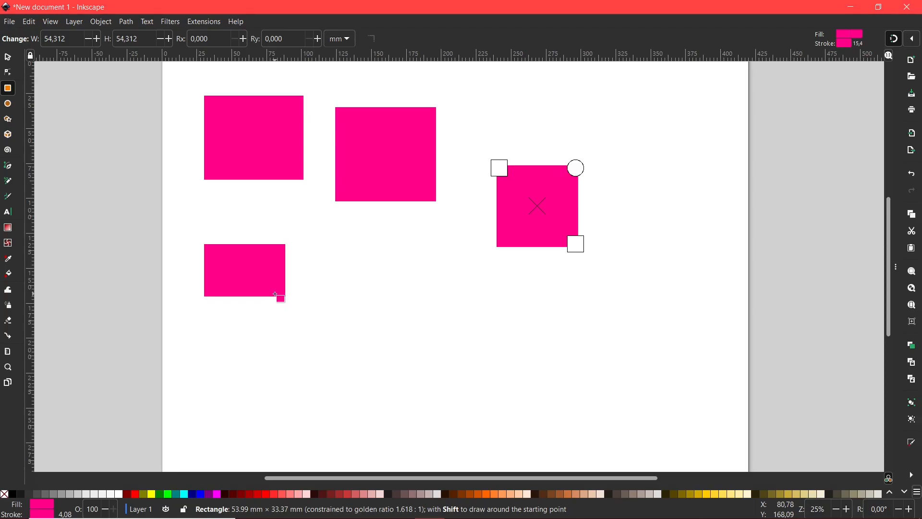
left_click_drag(275, 294, 296, 294)
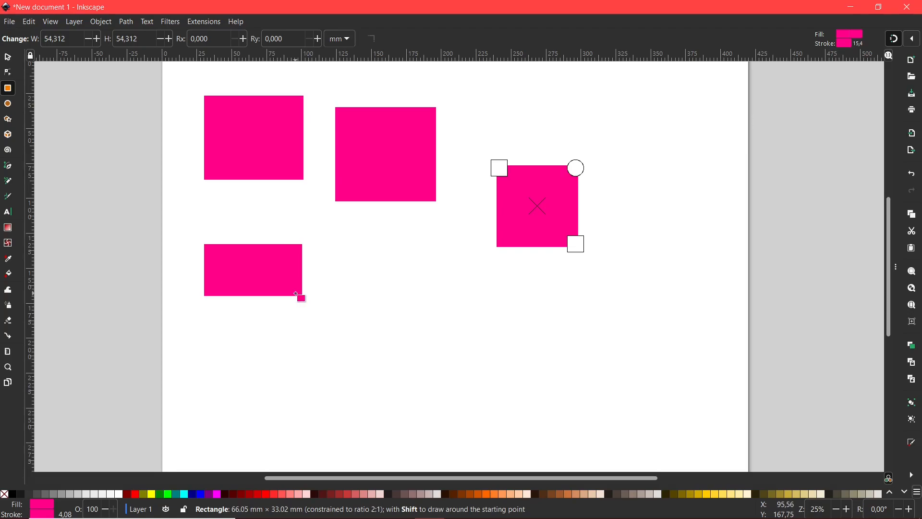
left_click_drag(295, 294, 534, 319)
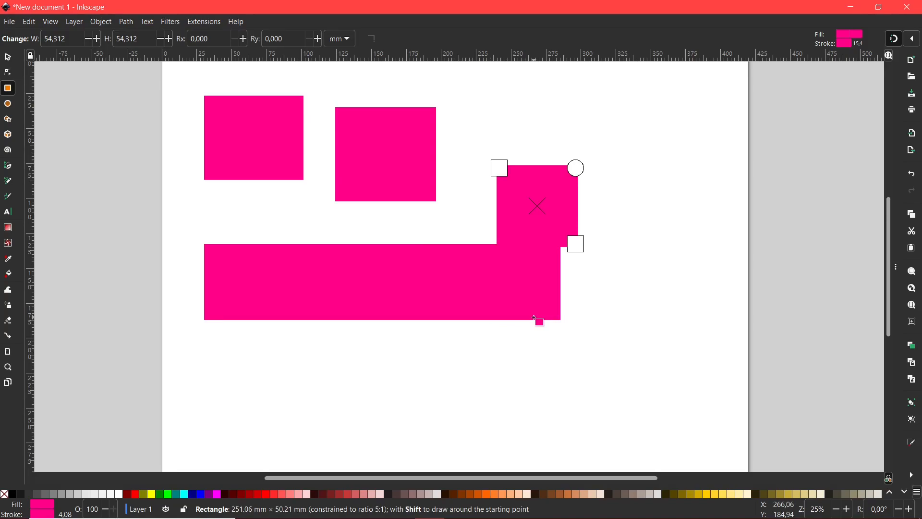
mouse_move(534, 318)
left_mouse_down()
mouse_move(495, 344)
mouse_move(470, 379)
mouse_move(435, 387)
mouse_move(434, 397)
left_mouse_up()
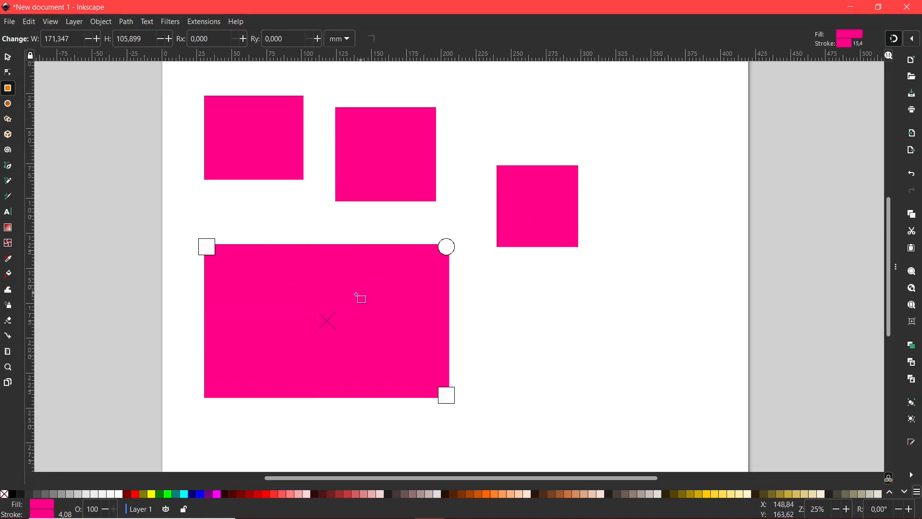
Resize the large lower rectangle from its corner handles to about 124 by 138 mm
left_click_drag(207, 247, 226, 247)
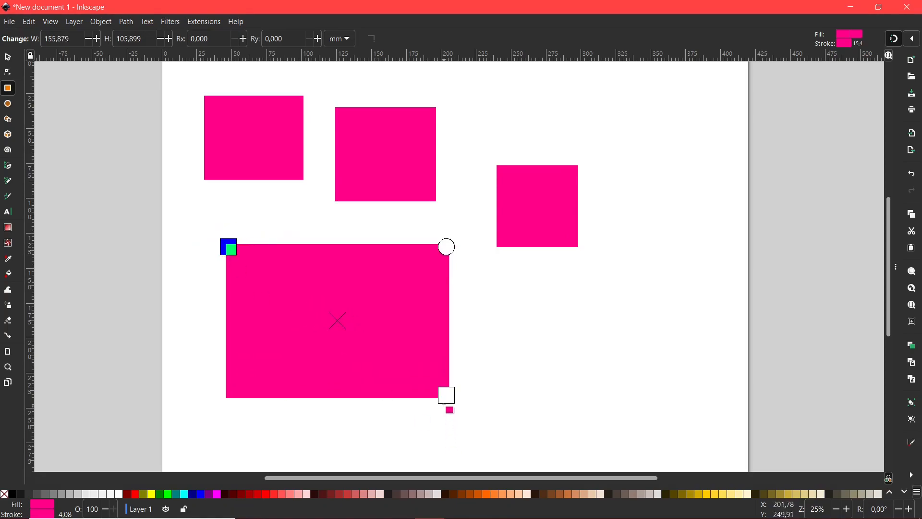
left_click_drag(446, 396, 404, 397)
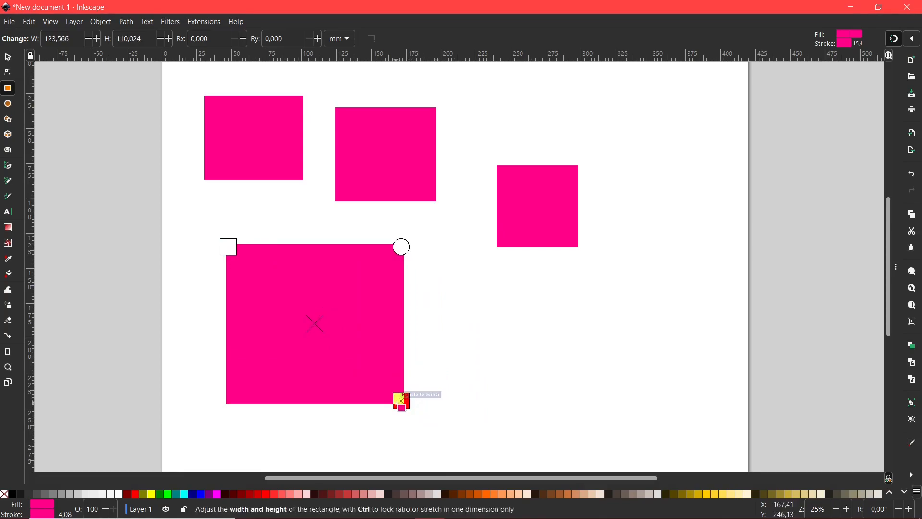
left_click_drag(402, 402, 403, 441)
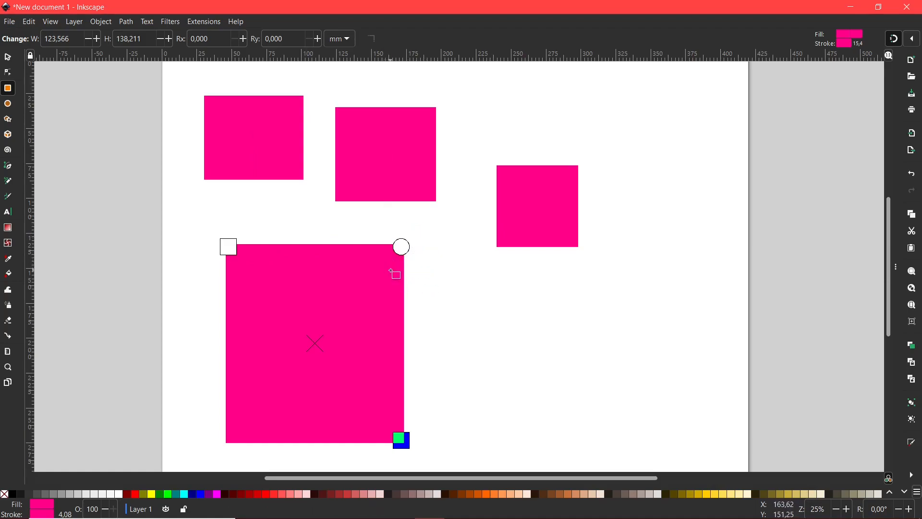
Round the corners of the large rectangle to a radius of about 45 mm
mouse_move(401, 248)
left_mouse_down()
mouse_move(402, 264)
mouse_move(386, 275)
mouse_move(387, 261)
mouse_move(381, 309)
mouse_move(401, 246)
left_mouse_up()
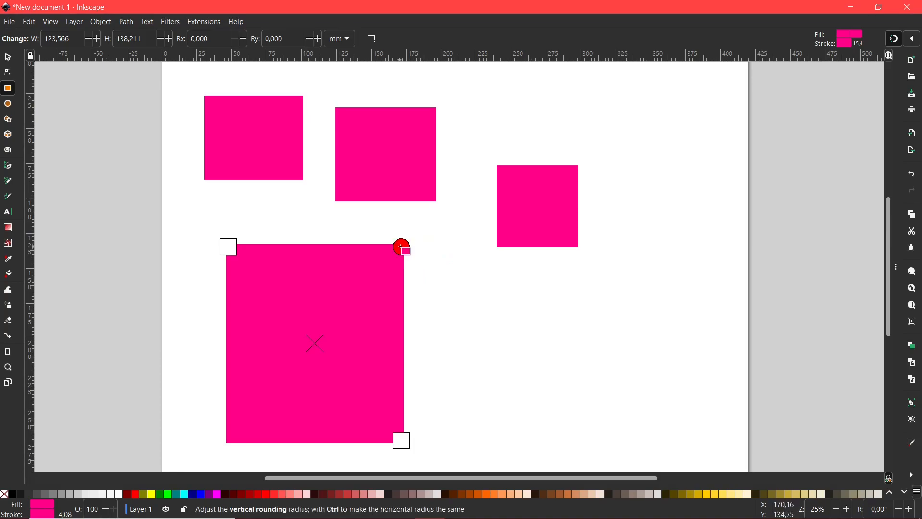
left_click_drag(403, 249, 395, 343)
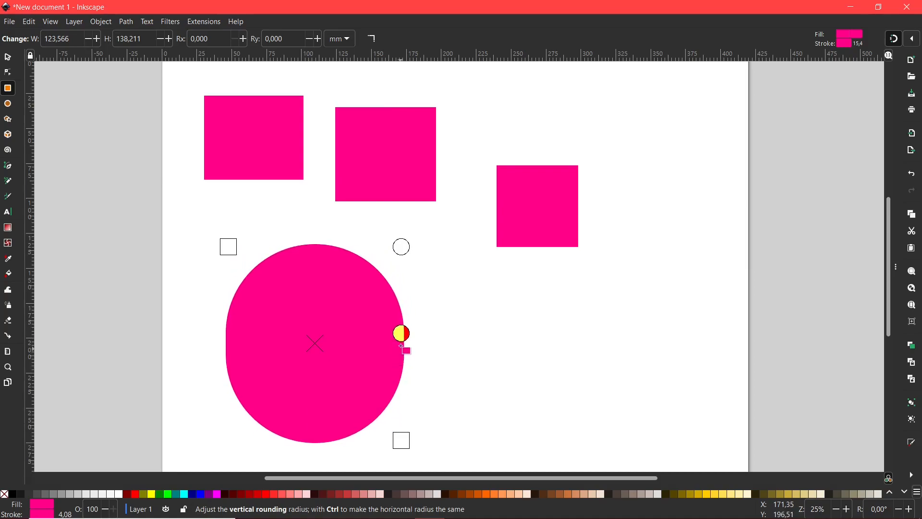
left_click_drag(403, 329, 401, 308)
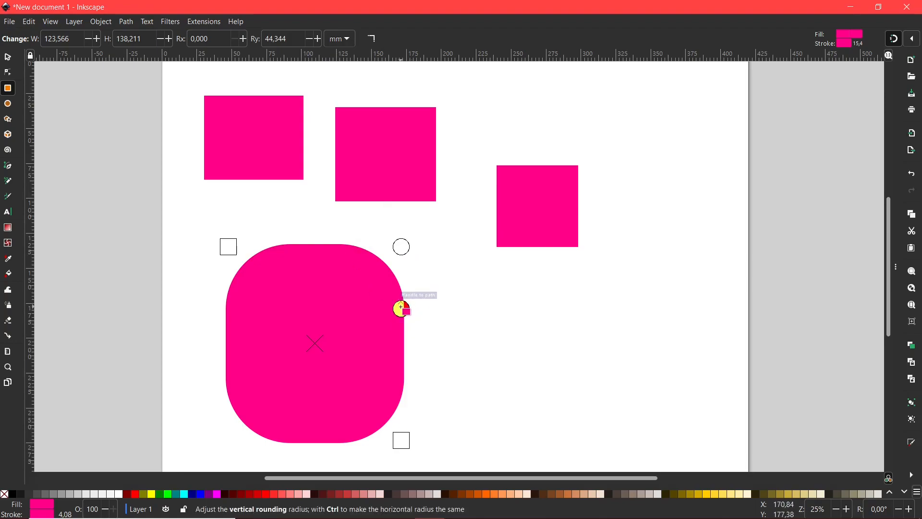
mouse_move(404, 311)
left_mouse_down()
mouse_move(403, 321)
mouse_move(404, 311)
left_mouse_up()
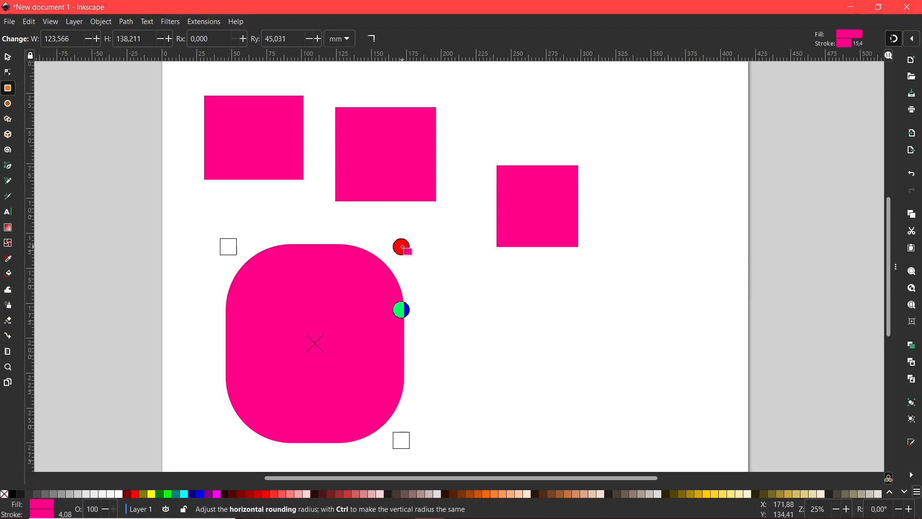
Round the large rectangle into an ellipse with radii of about 62 and 69 mm, and equalise both radii at about 23 mm
left_click_drag(403, 246, 323, 247)
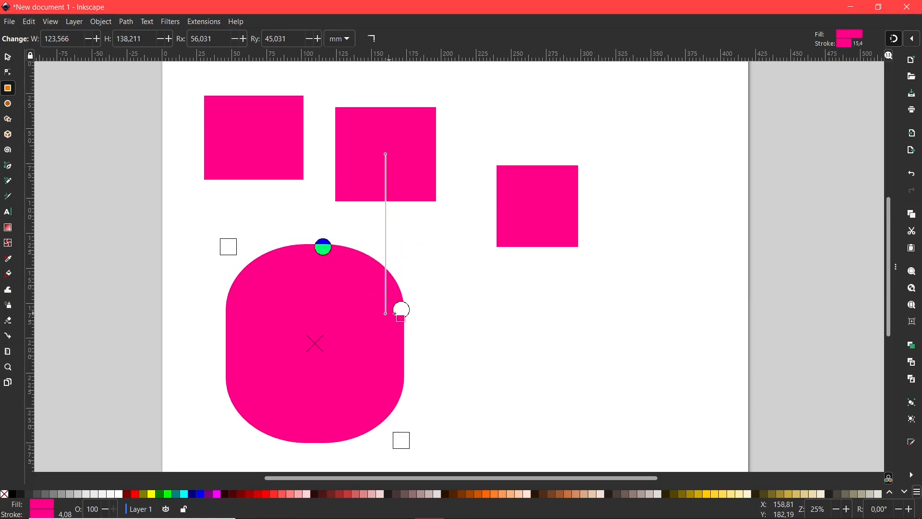
left_click_drag(403, 310, 402, 344)
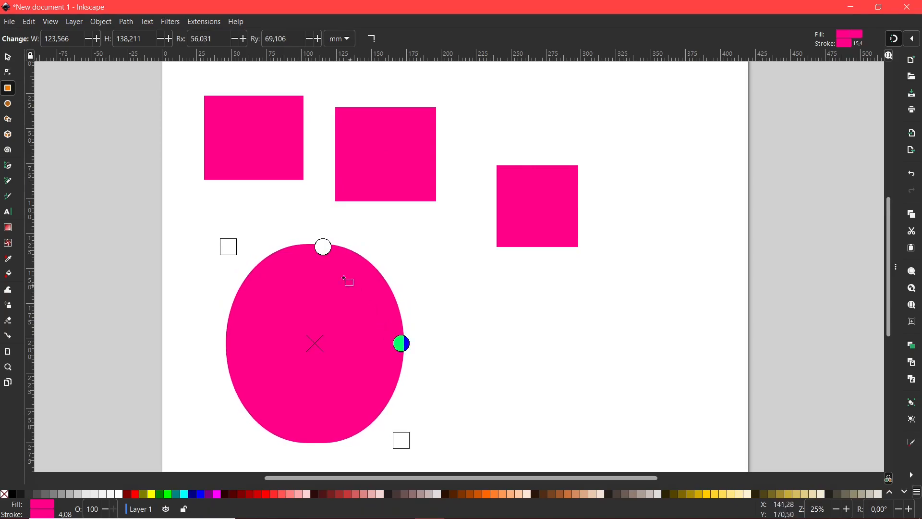
left_click_drag(327, 247, 316, 246)
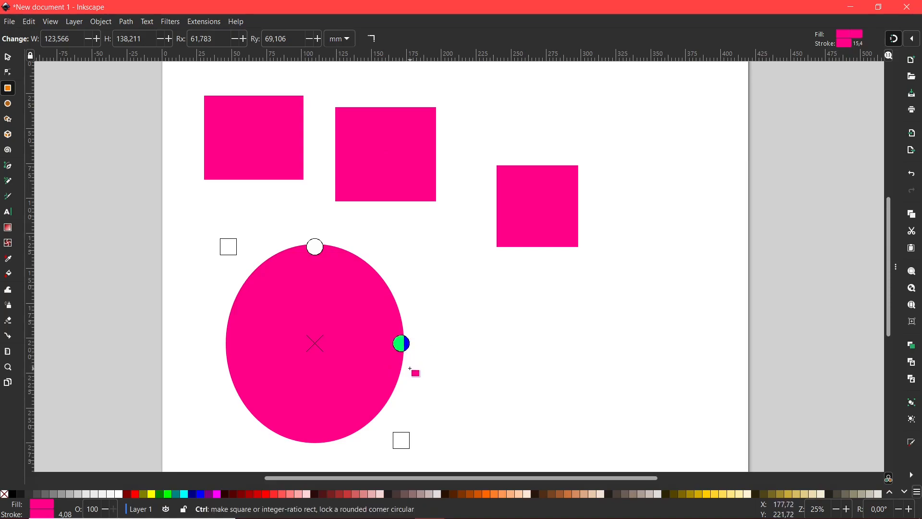
left_click_drag(402, 343, 404, 279)
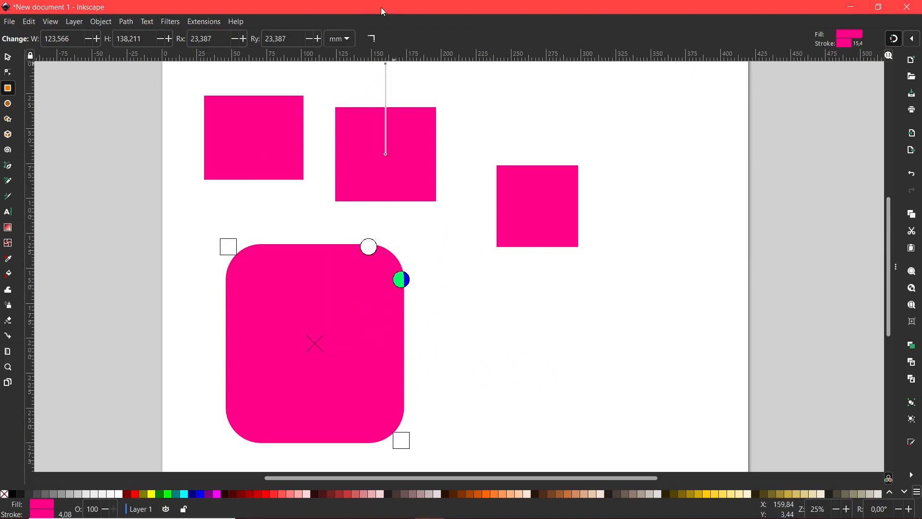
Reset and re-round the large rectangle's corners with a vertical radius of about 27 mm, and set its opacity to 50%
left_click(373, 39)
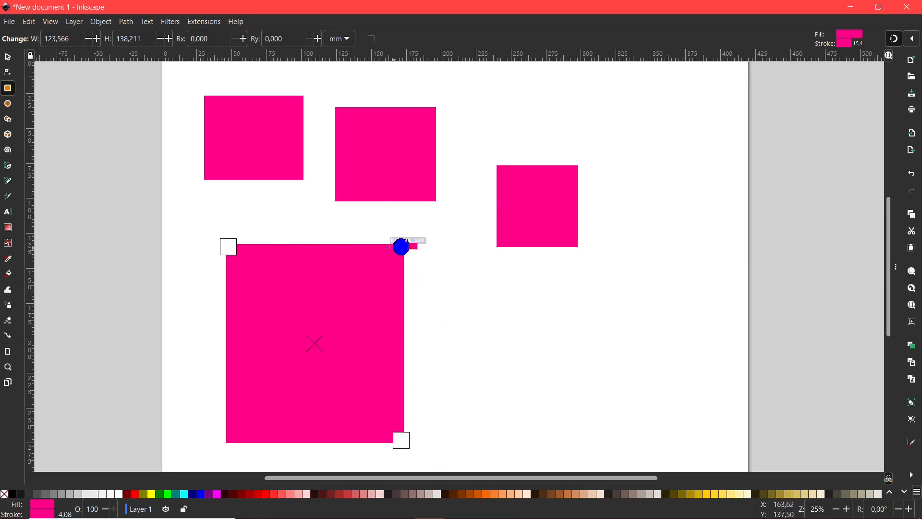
left_click_drag(398, 250, 379, 285)
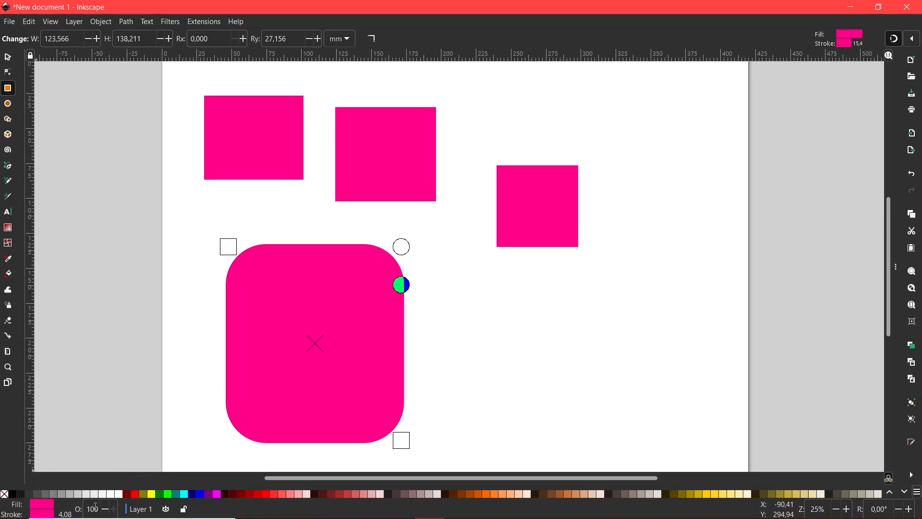
left_click(112, 509)
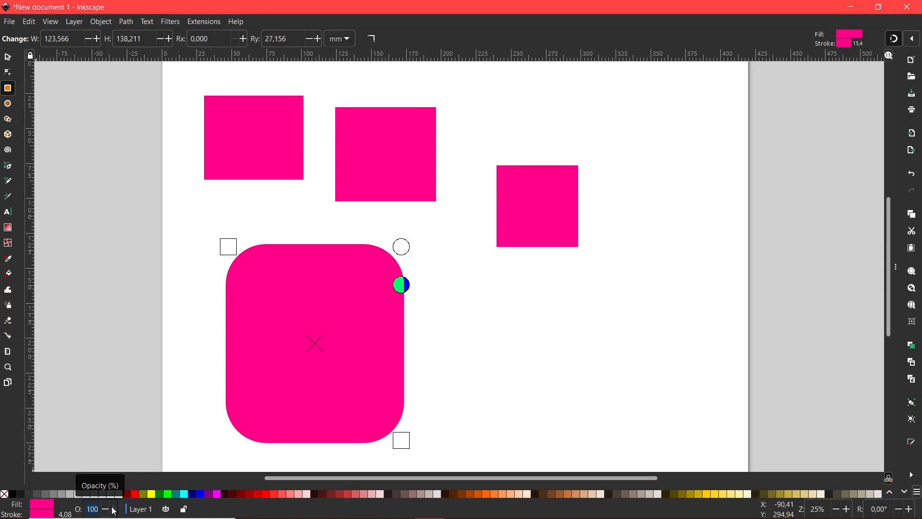
type("50")
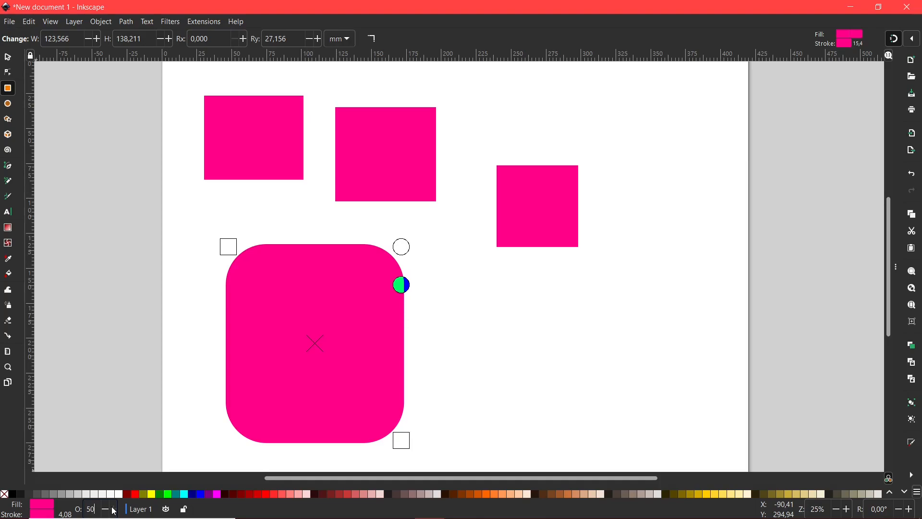
key("Return")
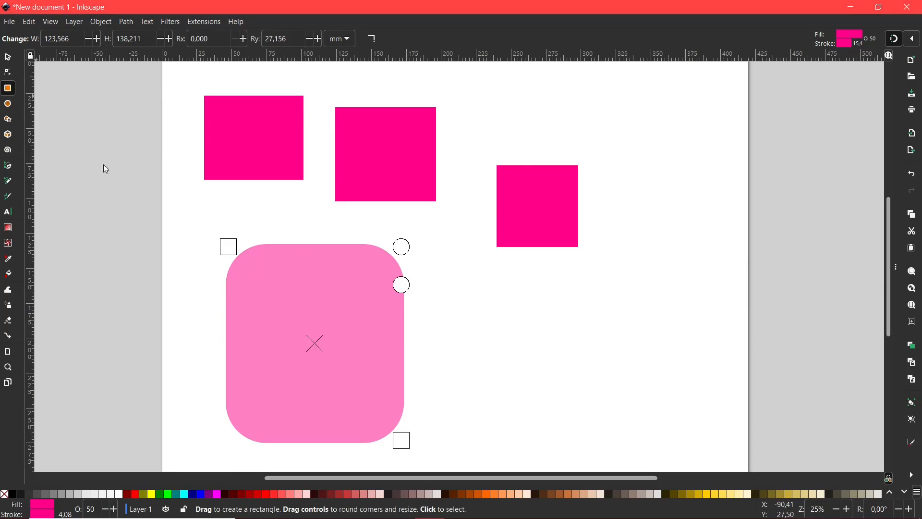
Check the Rectangle tool's style preferences and draw three rounded rectangles of about 88 by 89, 98 by 98 and 73 by 75 mm
key("ctrl+shift+p")
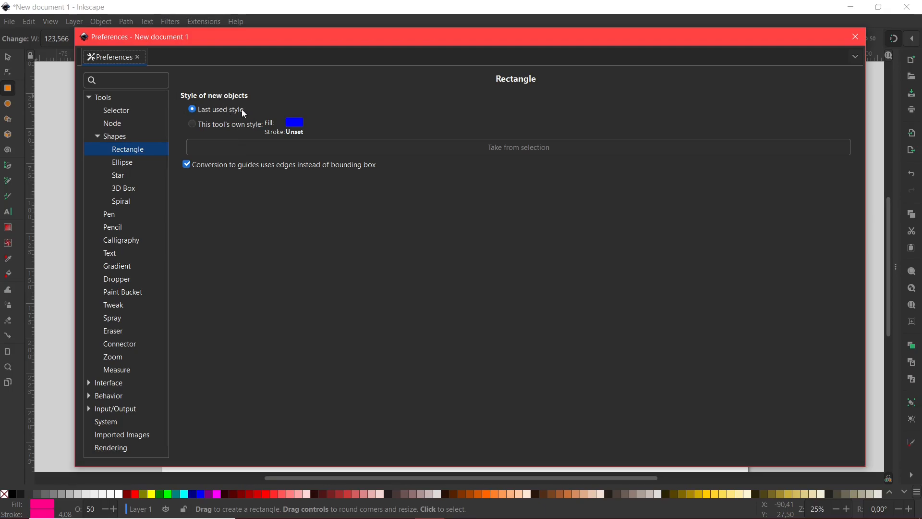
left_click(856, 36)
left_click_drag(474, 279, 598, 404)
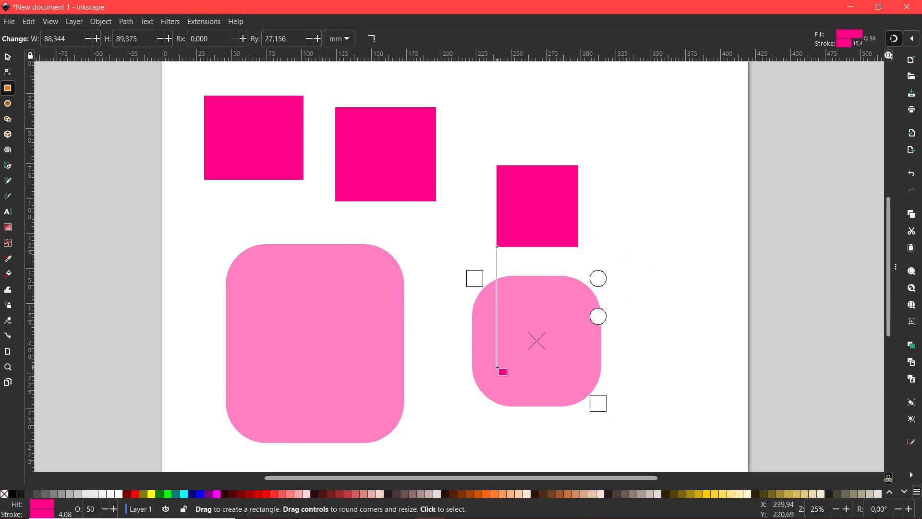
left_click_drag(576, 111, 718, 246)
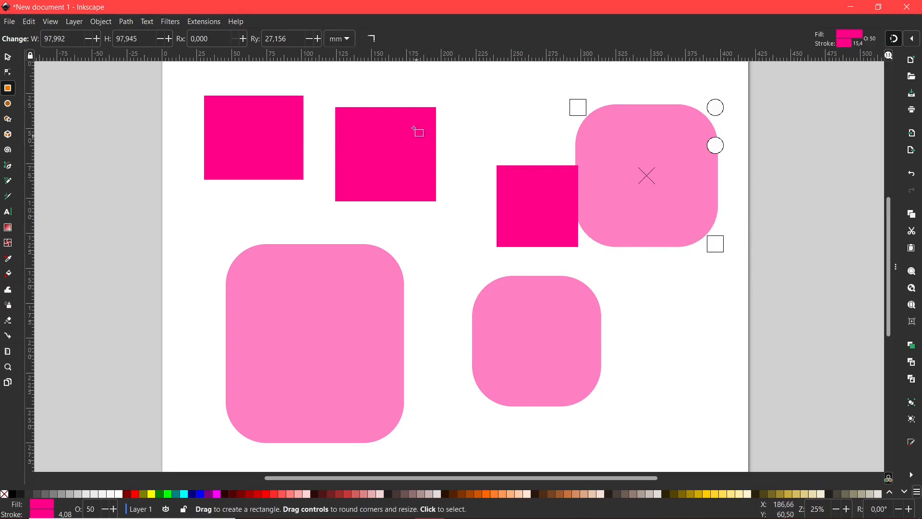
mouse_move(441, 85)
left_mouse_down()
mouse_move(511, 182)
mouse_move(549, 196)
left_mouse_up()
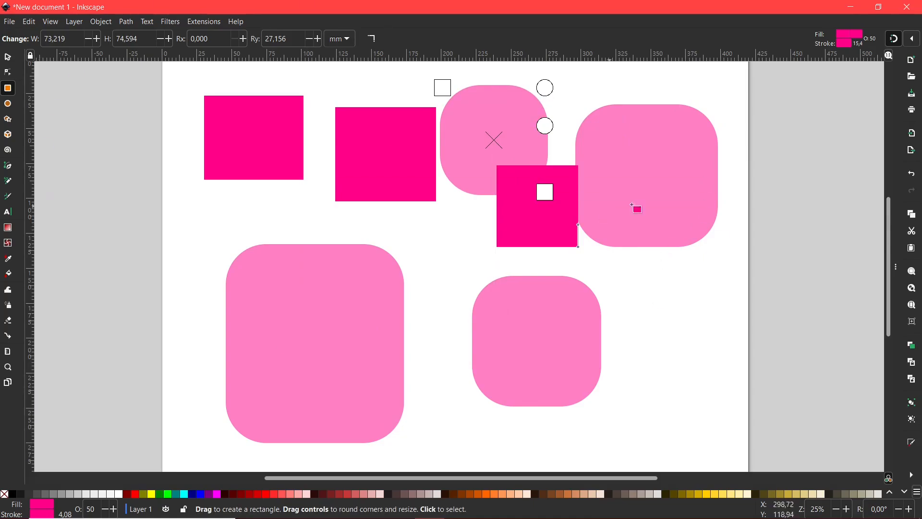
Select all the rectangles on the page and delete them
left_click(7, 58)
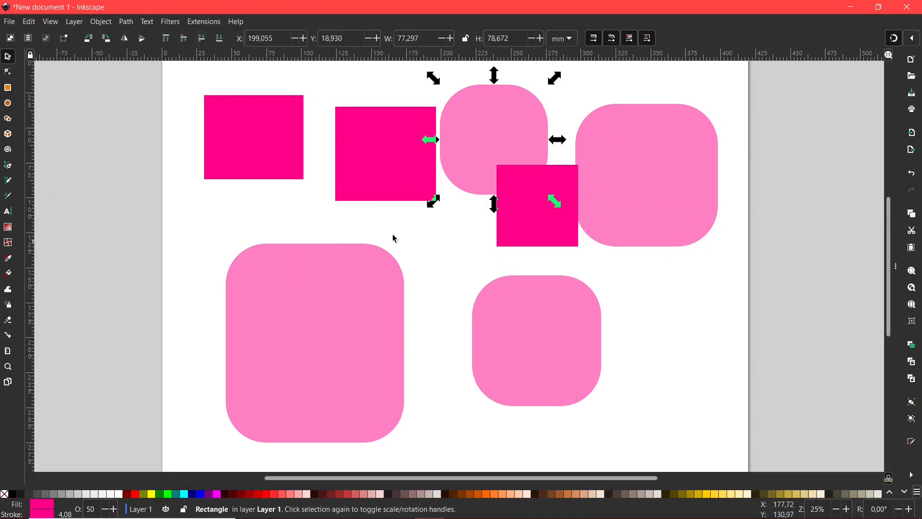
left_click_drag(183, 66, 733, 462)
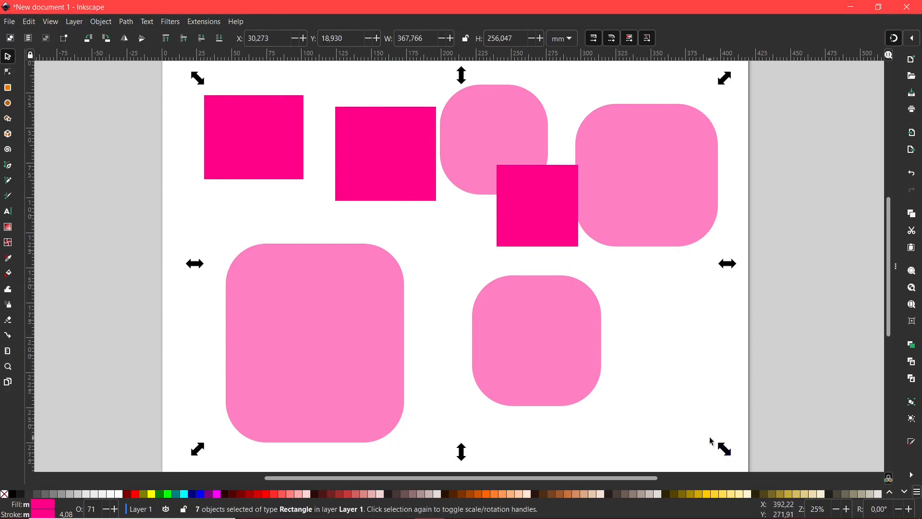
key("Delete")
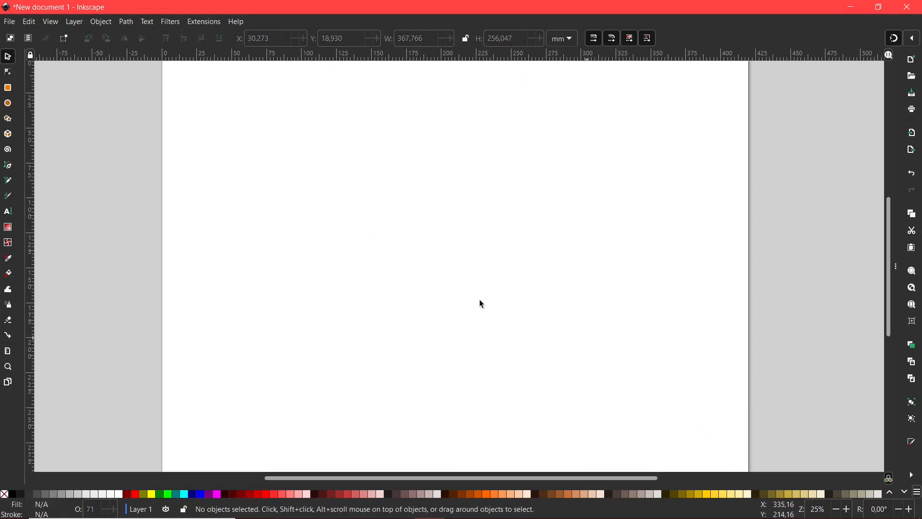
Draw an ellipse with radii of about 46 and 47 mm at the page's upper left and check the Ellipse tool's style preferences
left_click(9, 106)
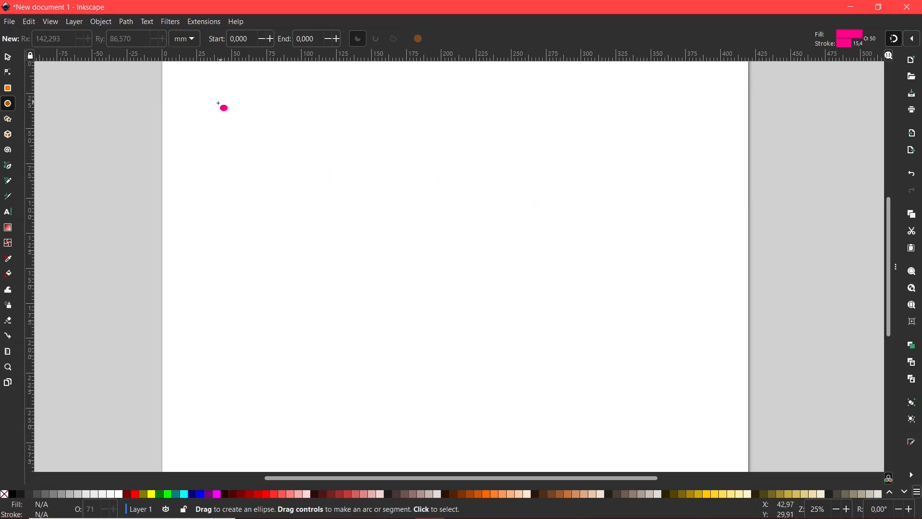
left_click_drag(205, 95, 328, 224)
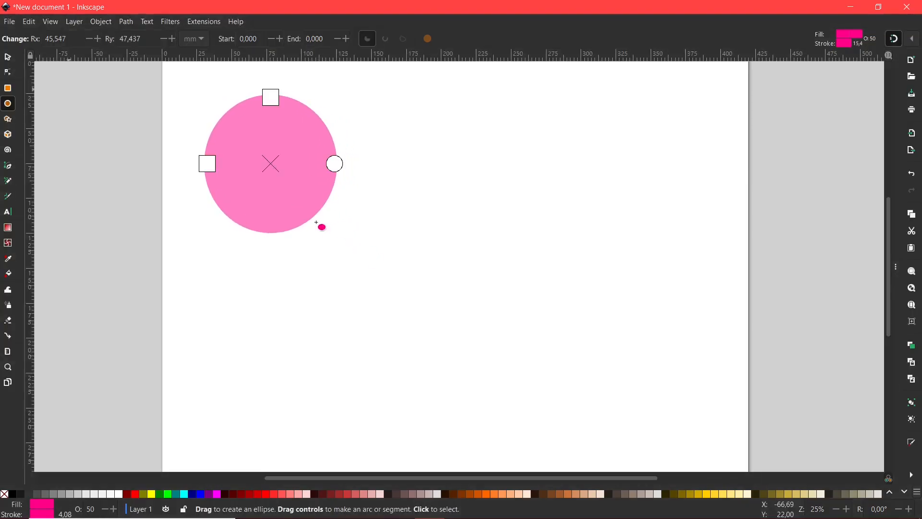
double_click(7, 109)
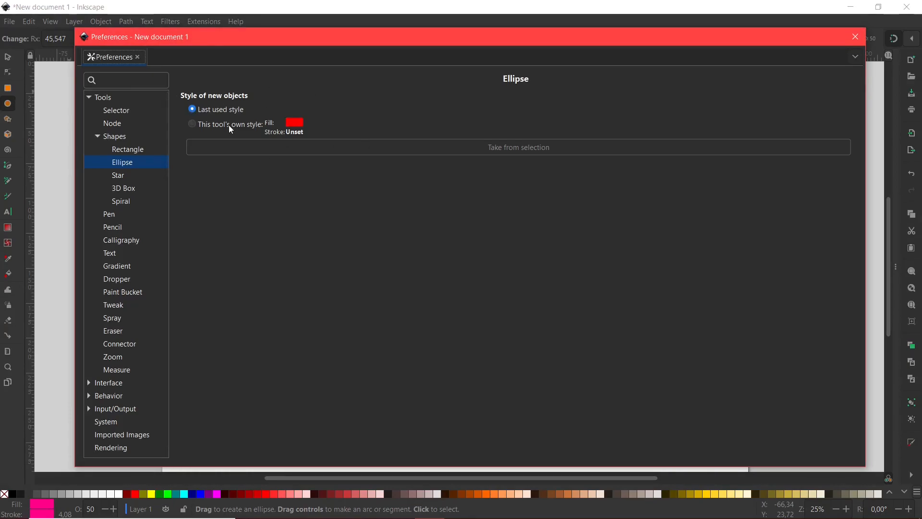
left_click(860, 38)
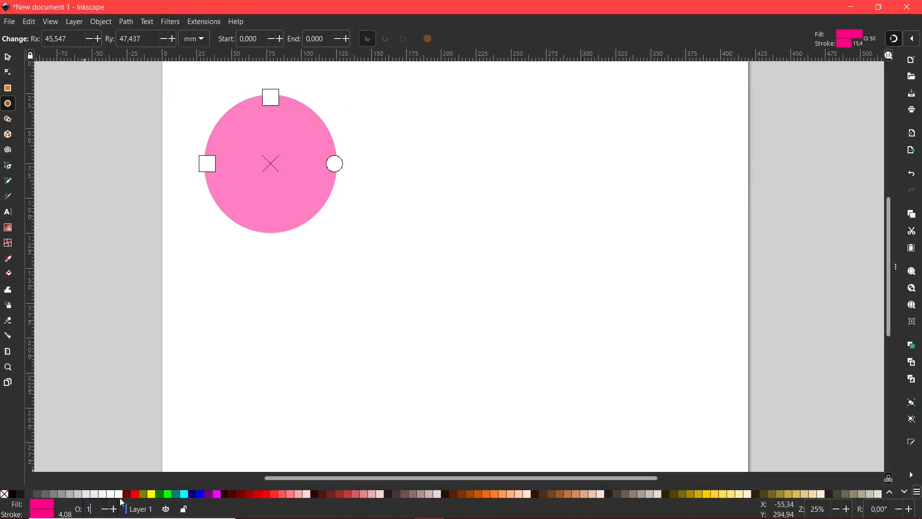
Set the ellipse's opacity to 100% and deselect it
key("Return")
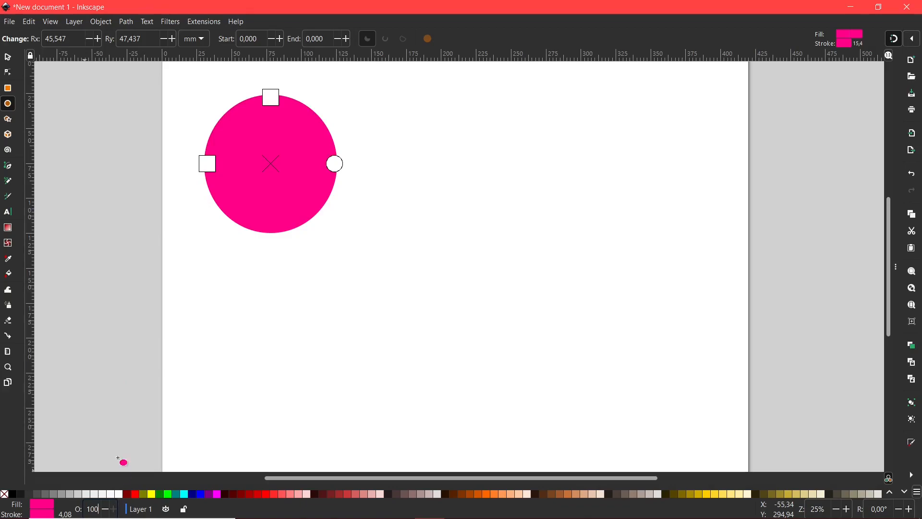
left_click(8, 57)
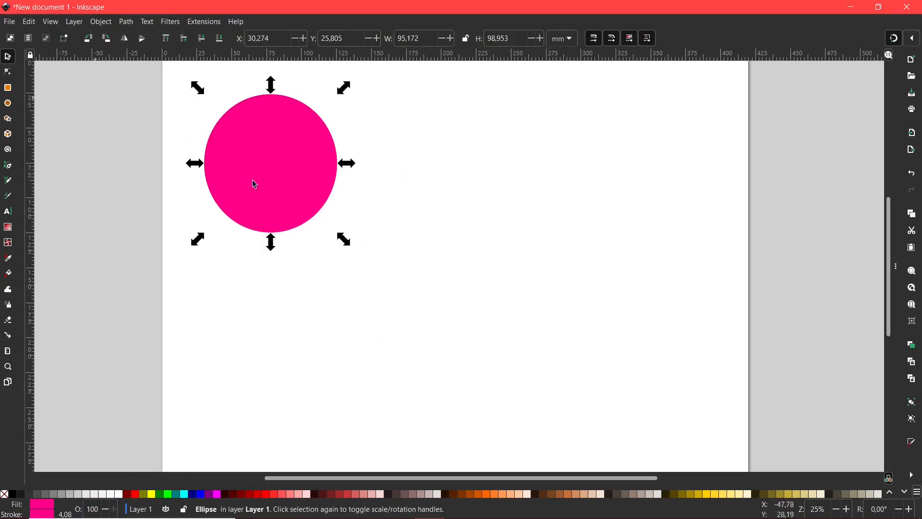
left_click(409, 168)
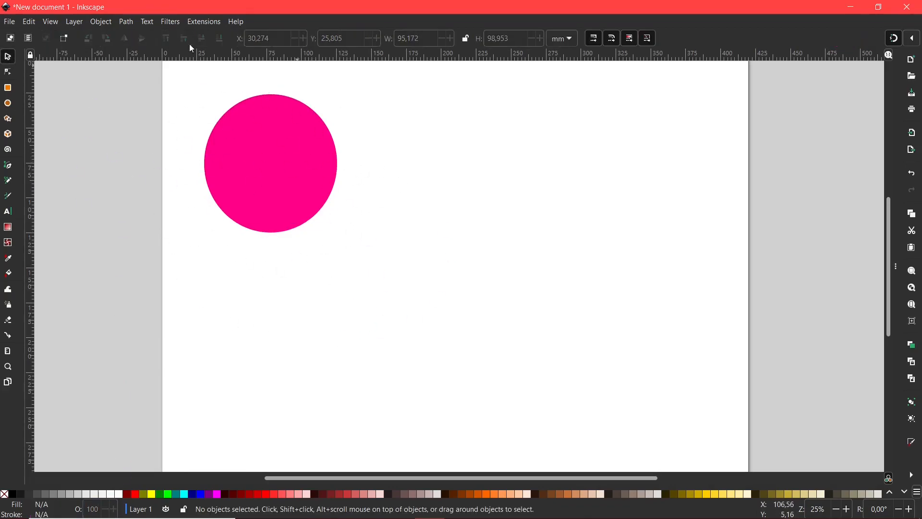
Draw an ellipse outward from its centre near the page's top edge, with radii of about 32 and 30 mm
key("e")
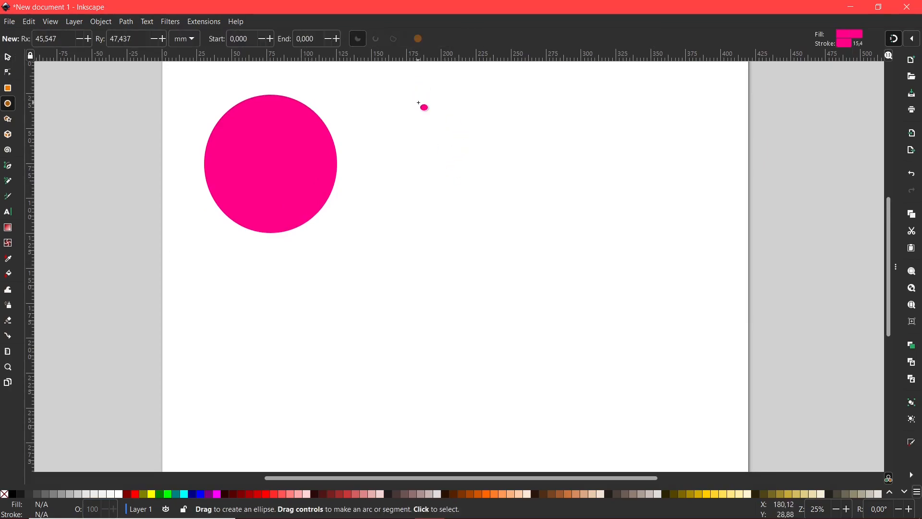
key("shift")
mouse_move(445, 112)
left_mouse_down()
mouse_move(490, 157)
mouse_move(445, 115)
mouse_move(483, 148)
left_mouse_up()
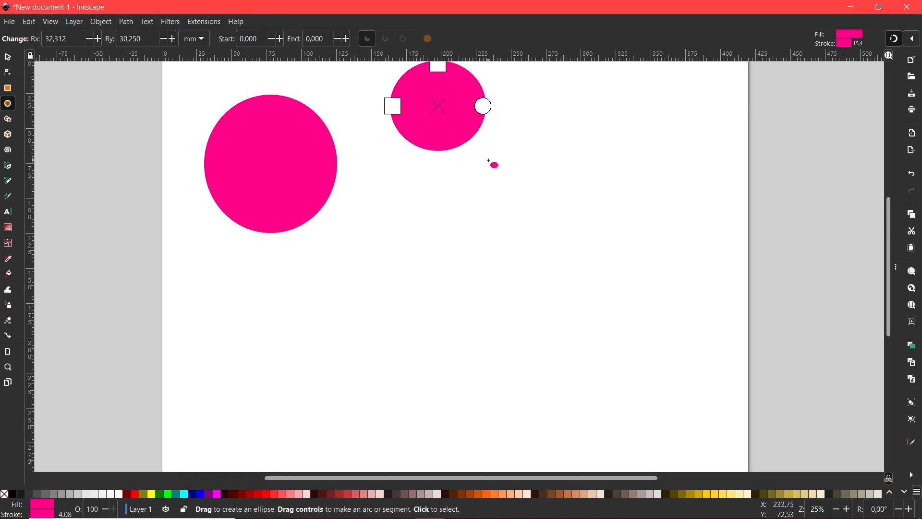
Draw a horizontal ellipse constrained to a 3:1 ratio, about 121 by 40 mm, below the smaller ellipse
key("ctrl")
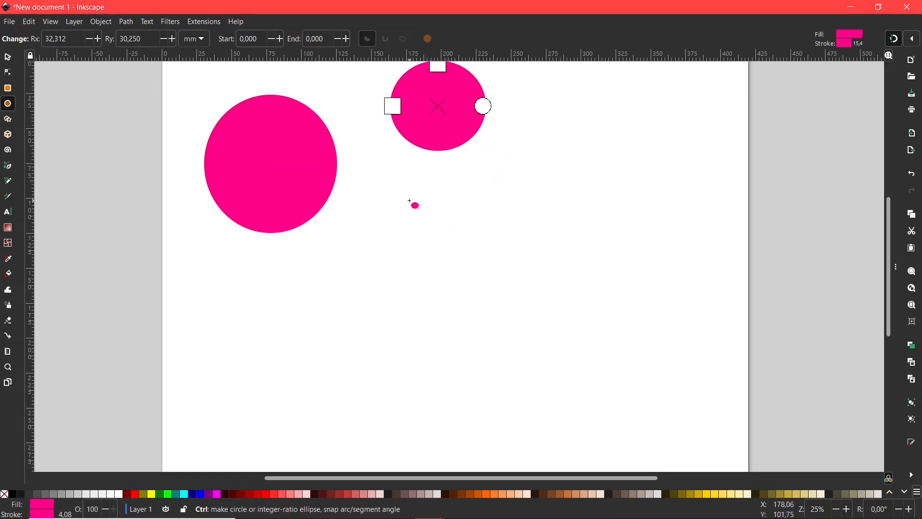
left_click_drag(408, 214, 435, 247)
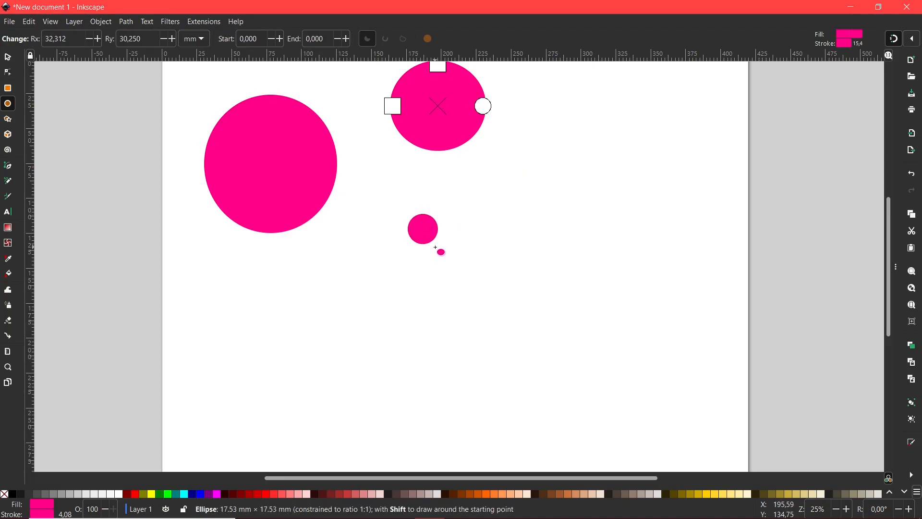
left_click_drag(435, 247, 523, 309)
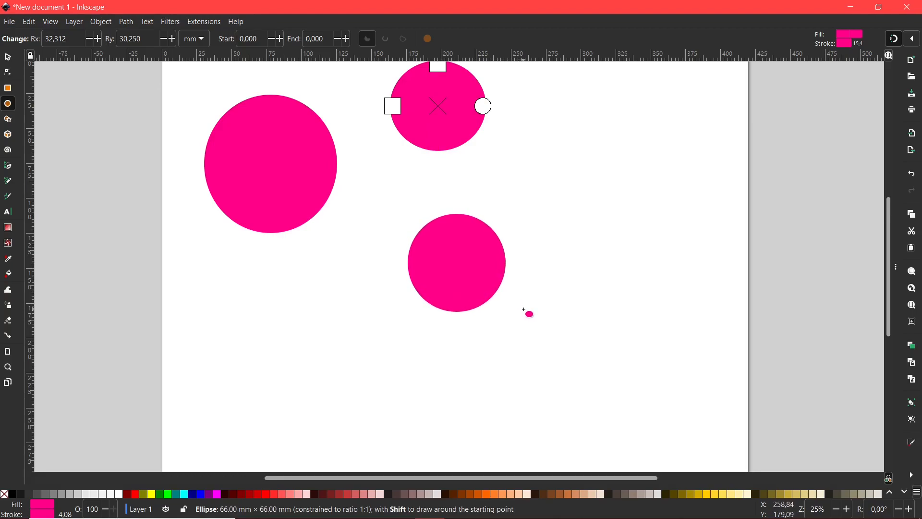
left_click_drag(523, 309, 551, 286)
left_click_drag(555, 285, 652, 281)
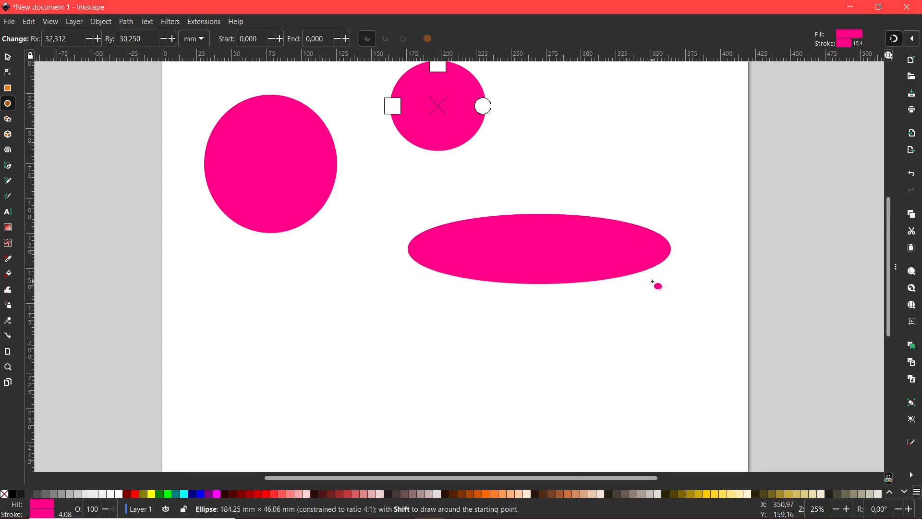
mouse_move(653, 281)
left_mouse_down()
mouse_move(695, 279)
mouse_move(604, 274)
left_mouse_up()
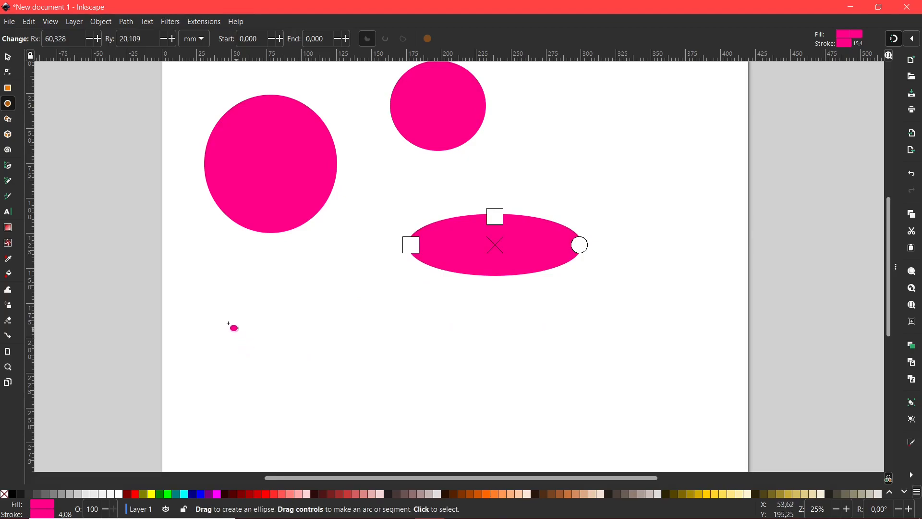
Draw an ellipse at the page's lower left and resize it into a circle with a radius of about 57 mm
left_click_drag(232, 324, 329, 427)
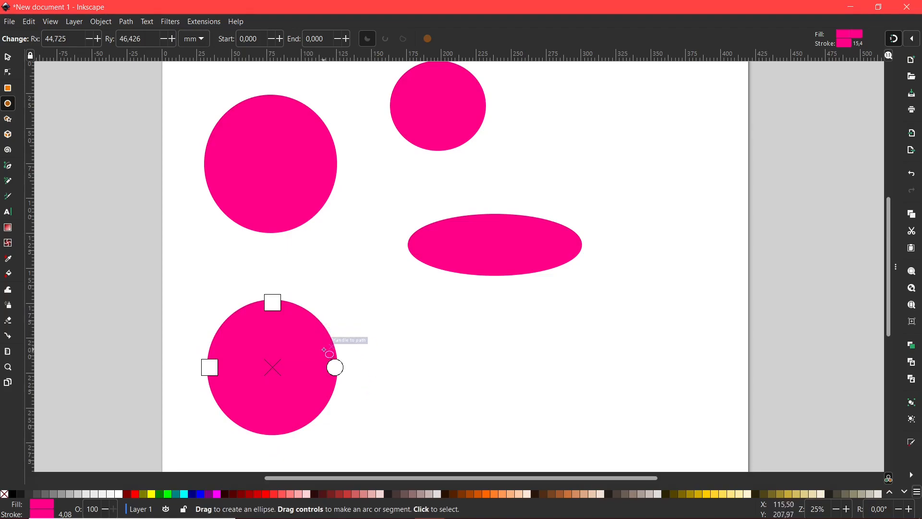
mouse_move(270, 302)
left_mouse_down()
mouse_move(270, 325)
mouse_move(270, 294)
left_mouse_up()
mouse_move(210, 367)
left_mouse_down()
mouse_move(242, 367)
mouse_move(207, 367)
left_mouse_up()
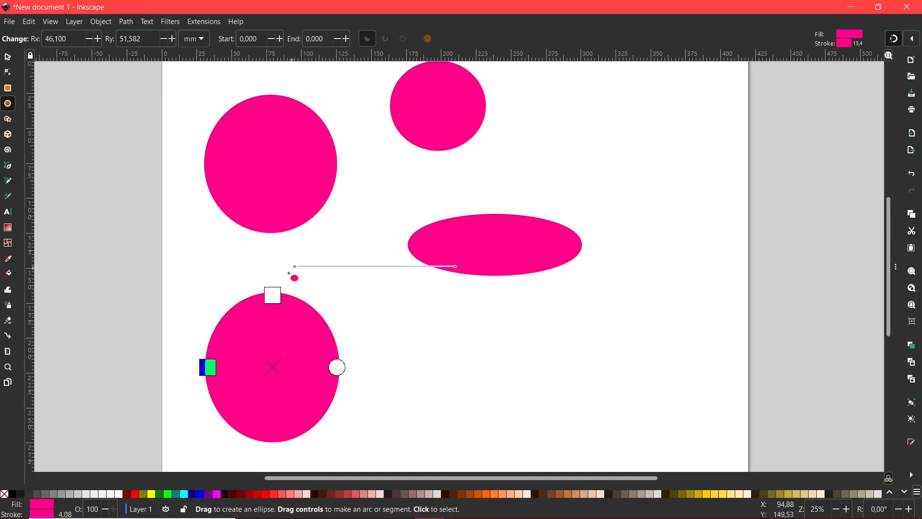
mouse_move(273, 300)
left_mouse_down()
mouse_move(272, 317)
mouse_move(272, 288)
left_mouse_up()
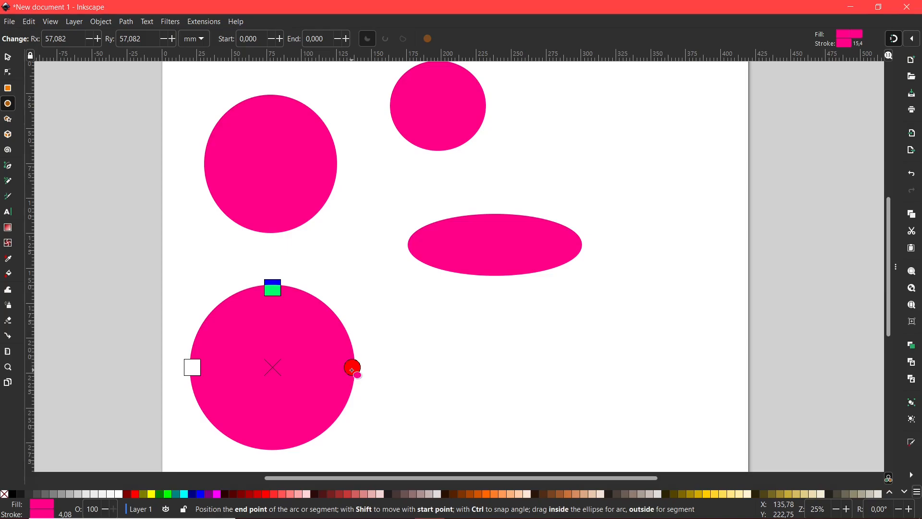
Open the lower circle into a pie slice with its start angle snapped to 345° and its end at about 273°
left_click_drag(352, 371, 275, 288)
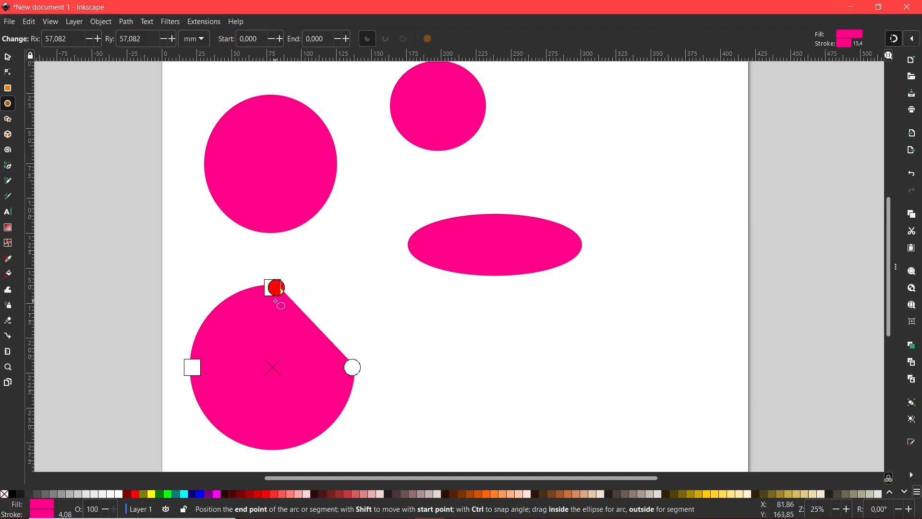
left_click_drag(349, 362, 273, 427)
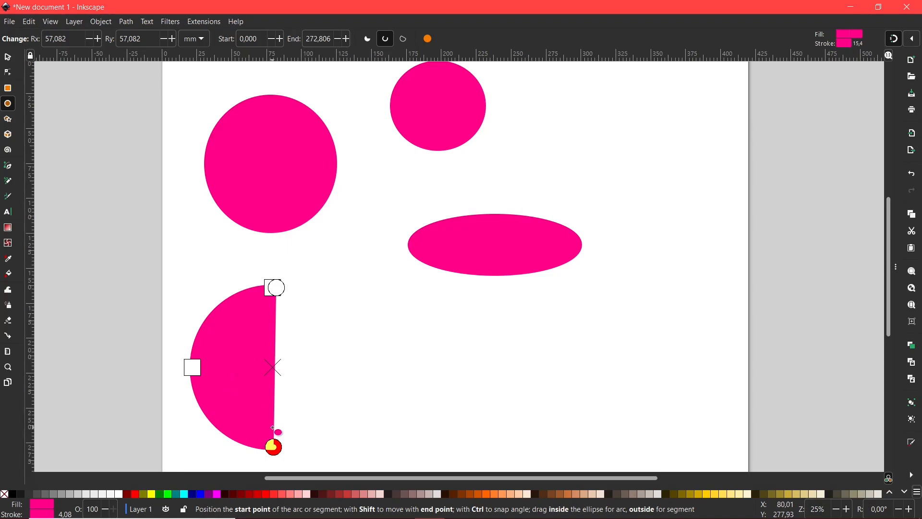
key("ctrl")
left_click_drag(276, 427, 359, 340)
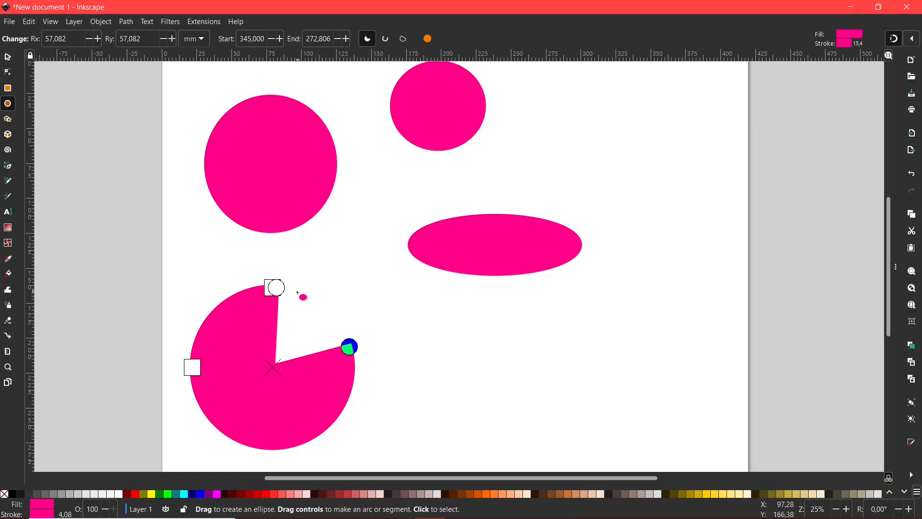
Move the segment's end point to about 267°, make the shape a slice, and move its start to about 335°
mouse_move(276, 287)
left_mouse_down()
mouse_move(319, 305)
mouse_move(269, 287)
left_mouse_up()
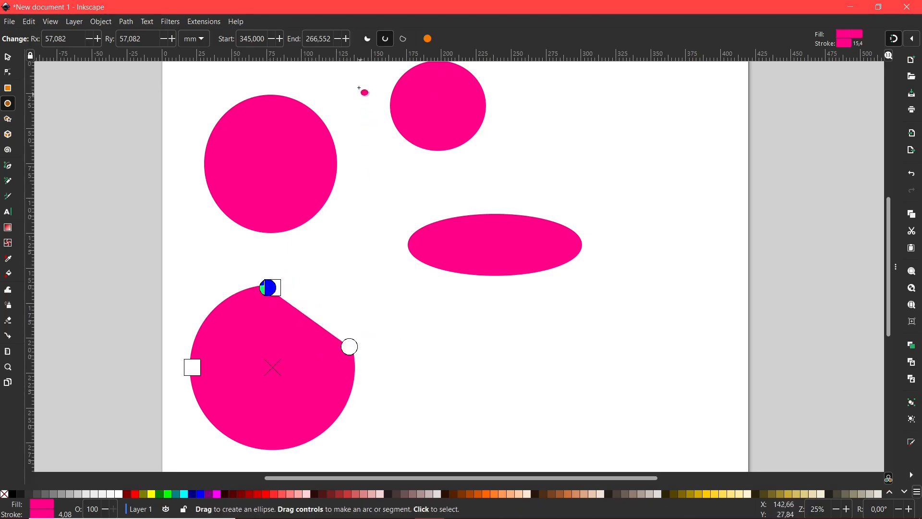
left_click(367, 39)
mouse_move(348, 345)
left_mouse_down()
mouse_move(327, 309)
mouse_move(345, 333)
left_mouse_up()
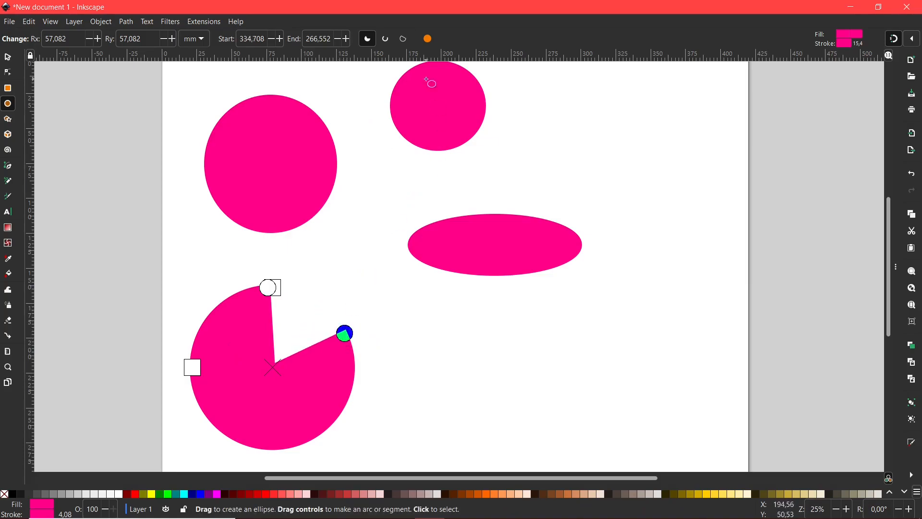
Switch the slice to an open arc and reduce it to the lower half, from about 356° to about 181°
left_click(386, 40)
left_click_drag(259, 291, 192, 366)
left_click_drag(361, 357, 363, 365)
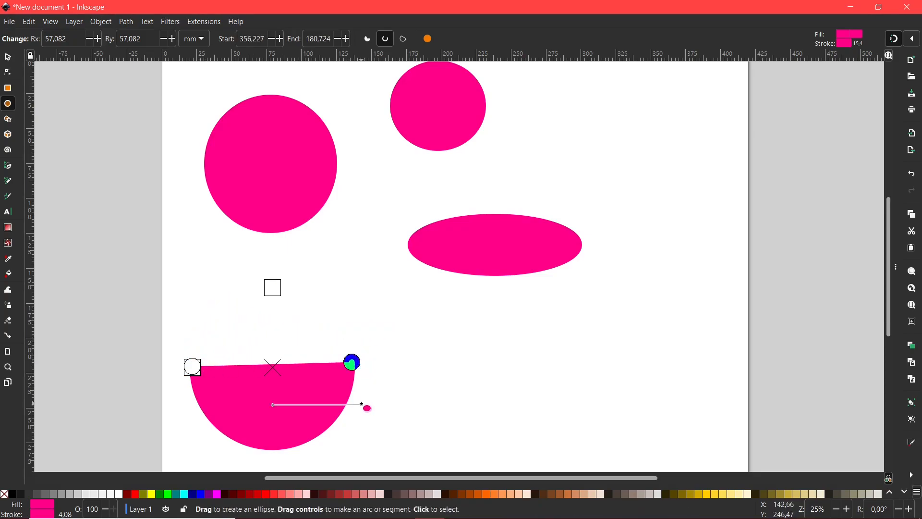
Switch the lower arc to a chord, reshape it as a slice from about 344° to 217°, and restore the whole circle
left_click(404, 42)
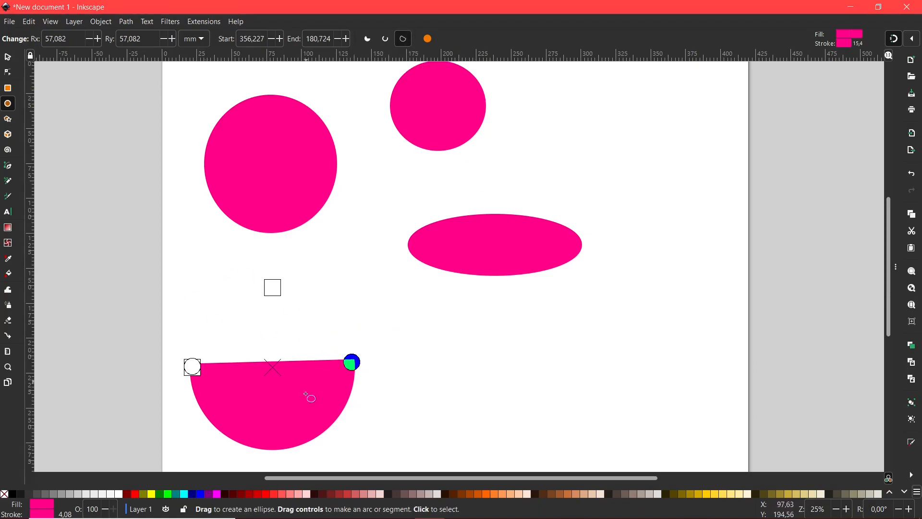
left_click_drag(185, 374, 209, 319)
left_click_drag(351, 361, 366, 340)
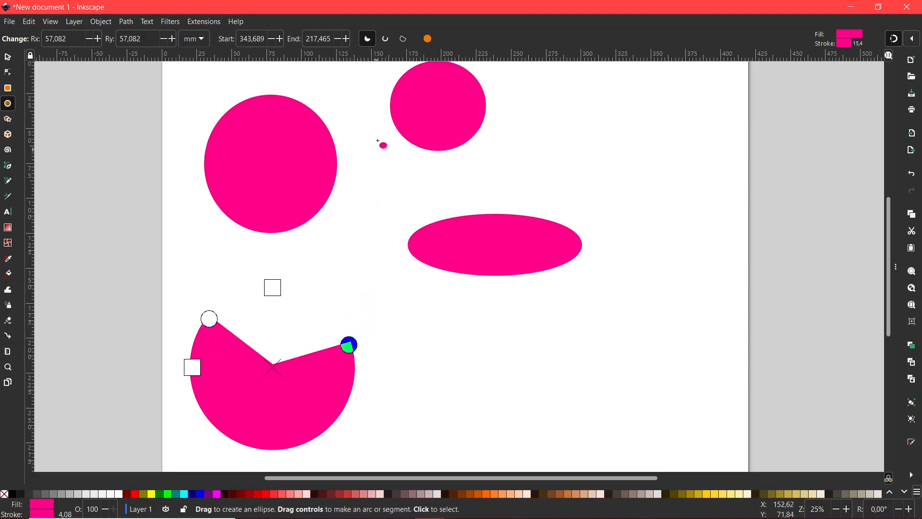
left_click(428, 39)
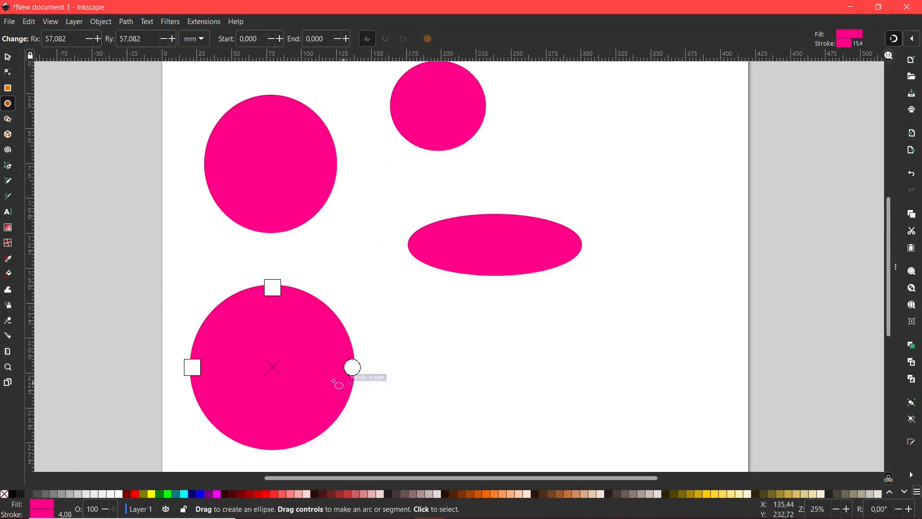
Open the lower circle into an arc ending at about 234° and make it whole again
left_click_drag(352, 367, 264, 354)
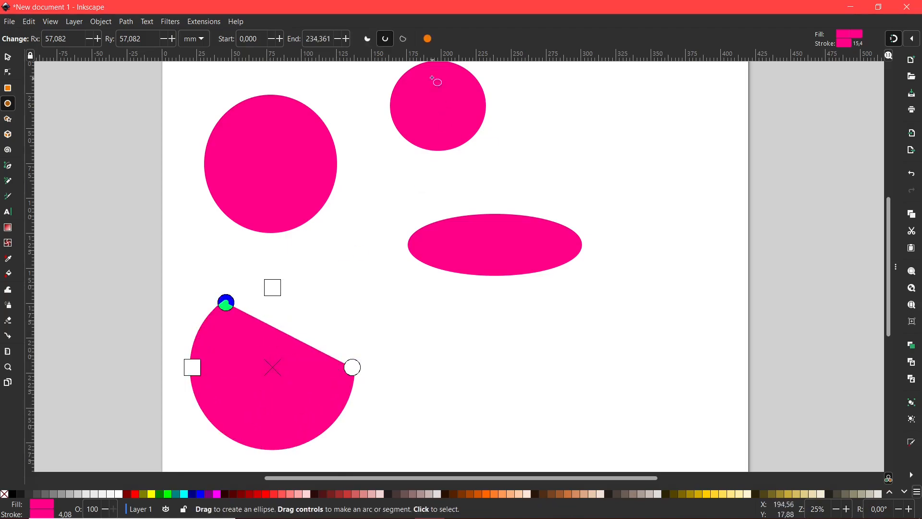
left_click(427, 39)
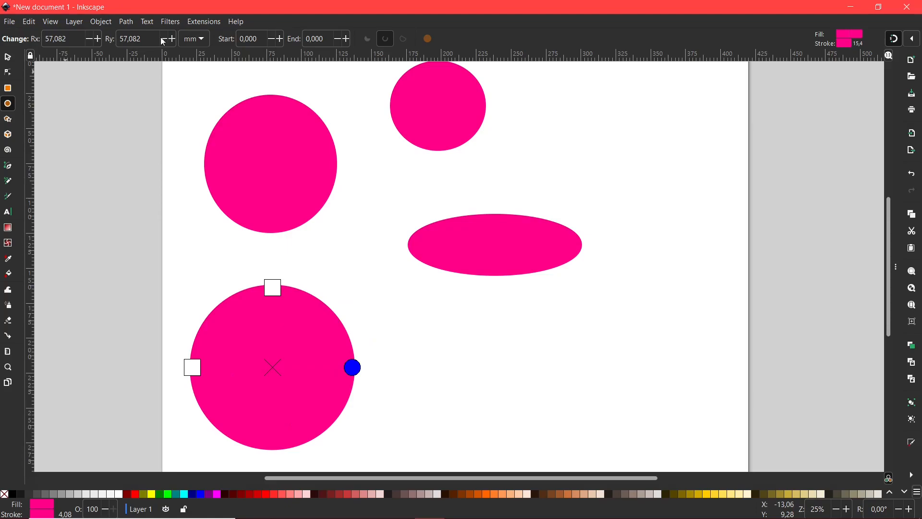
Review the units available for the circle's radii and keep millimetres
left_click(195, 38)
left_click(197, 37)
left_click(200, 37)
left_click(203, 36)
left_click(203, 37)
left_click(201, 38)
left_click(200, 39)
left_click(197, 40)
left_click(197, 41)
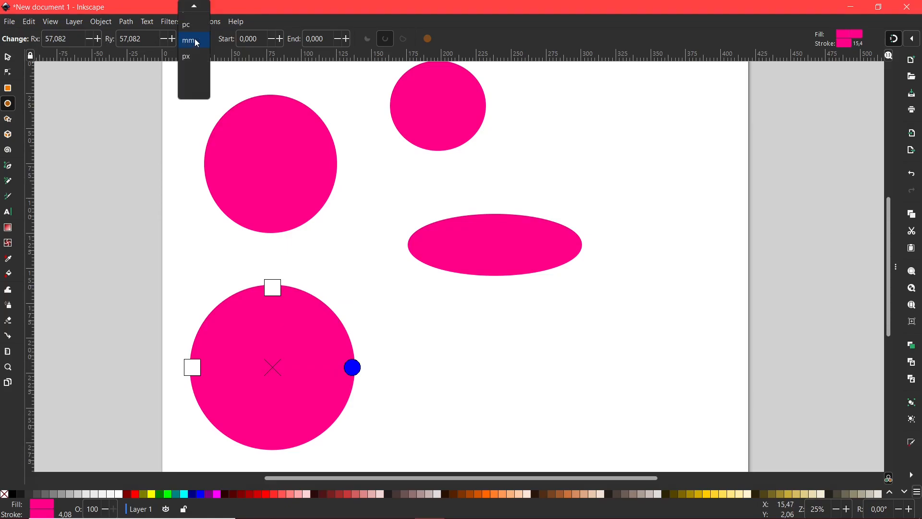
left_click(189, 40)
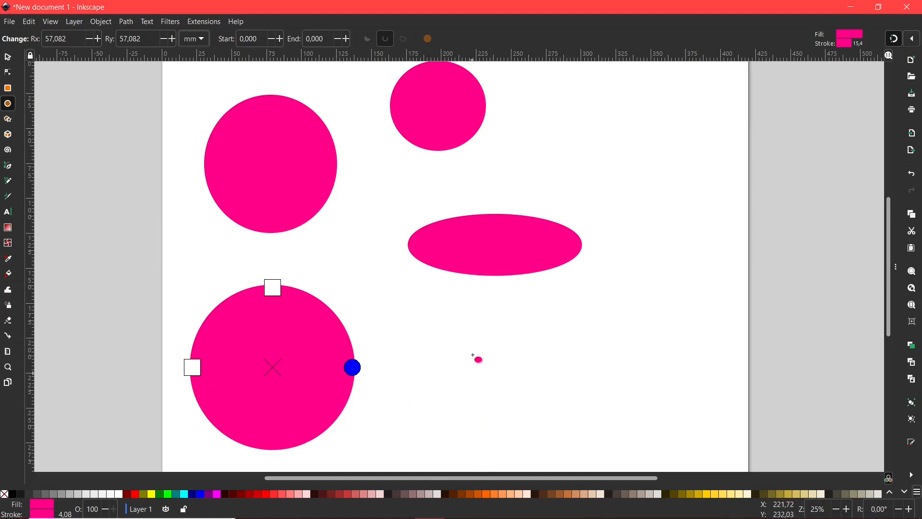
Set the lower circle's start angle to 180° and draw two half ellipses with radii of about 68 × 37 mm and 60 × 50 mm
left_click(257, 38)
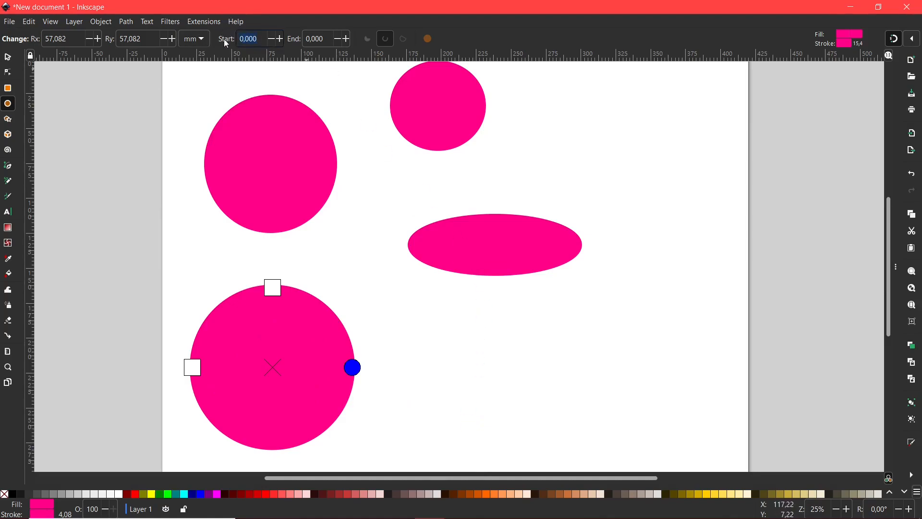
type("180")
key("Return")
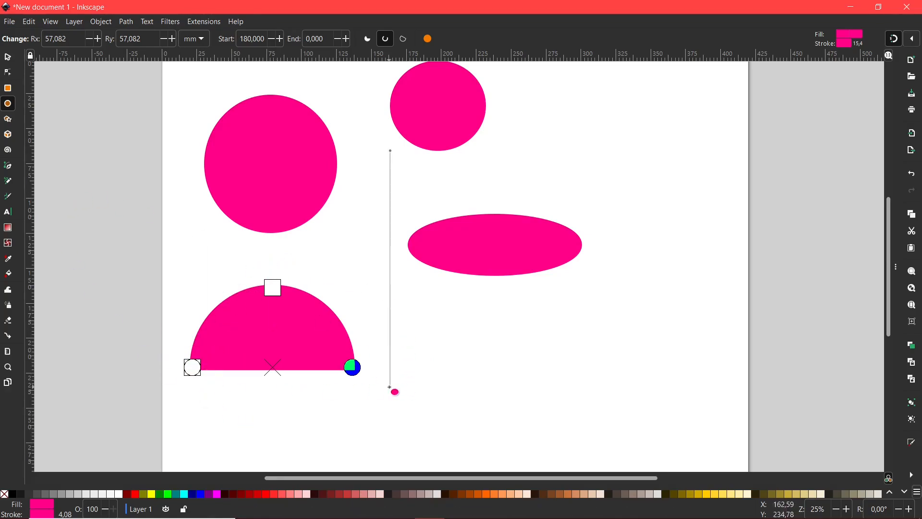
left_click_drag(426, 315, 589, 416)
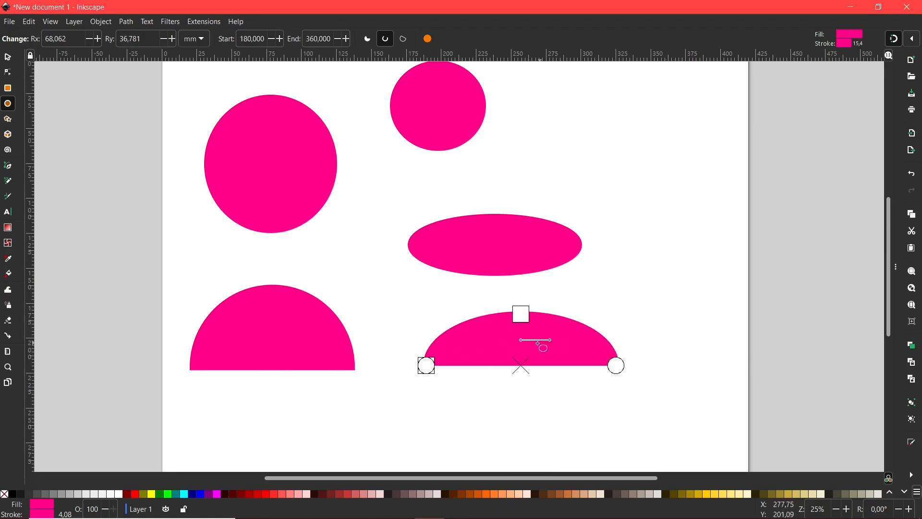
left_click_drag(551, 107, 725, 246)
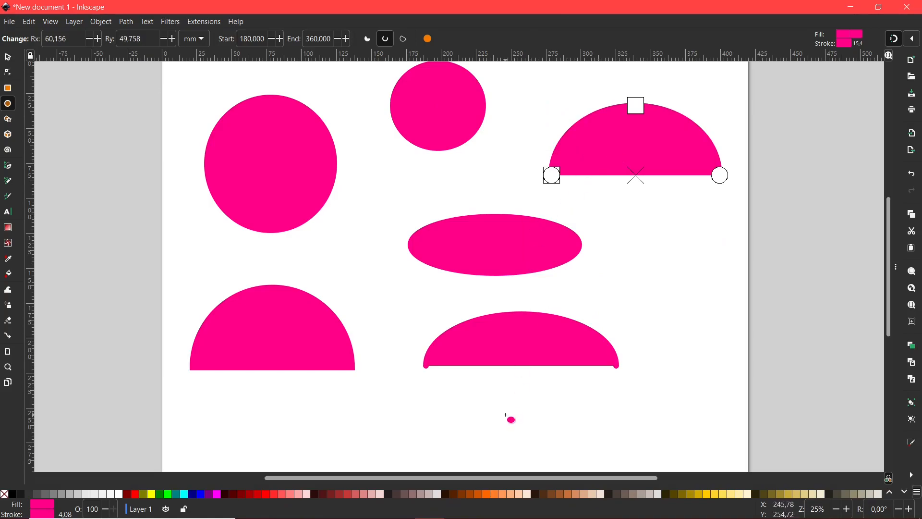
Make the upper-right half ellipse whole and draw two more ellipses, a small one near the upper middle and one at the lower right
left_click(428, 39)
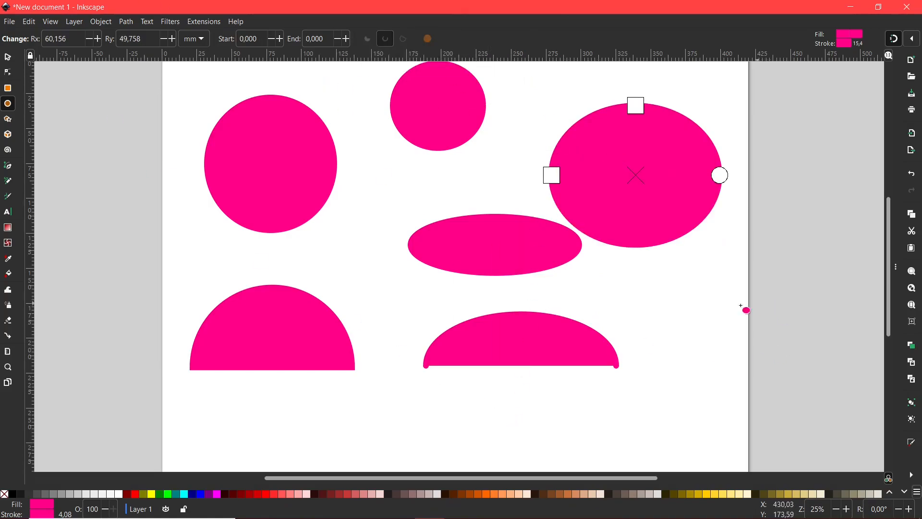
left_click_drag(371, 152, 437, 216)
left_click_drag(632, 317, 732, 422)
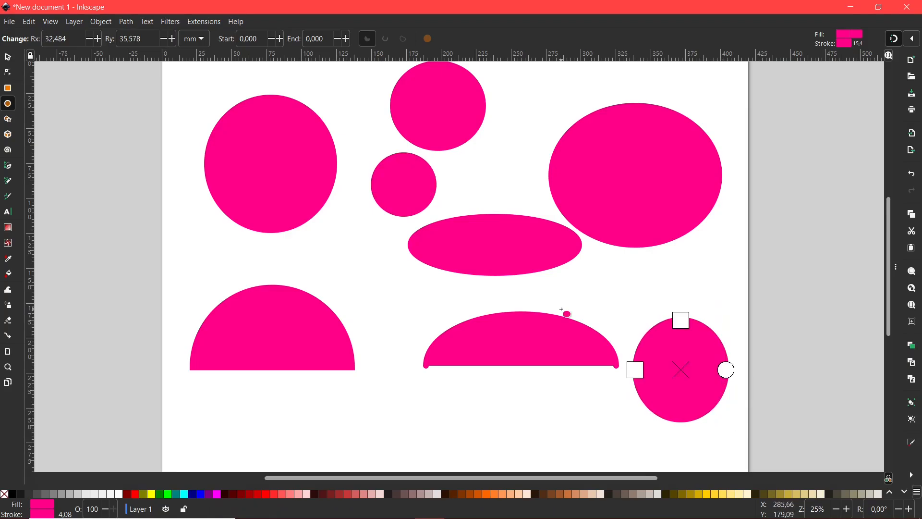
Select all the ellipses and arcs on the page and delete them
left_click(9, 59)
left_click_drag(144, 72, 756, 455)
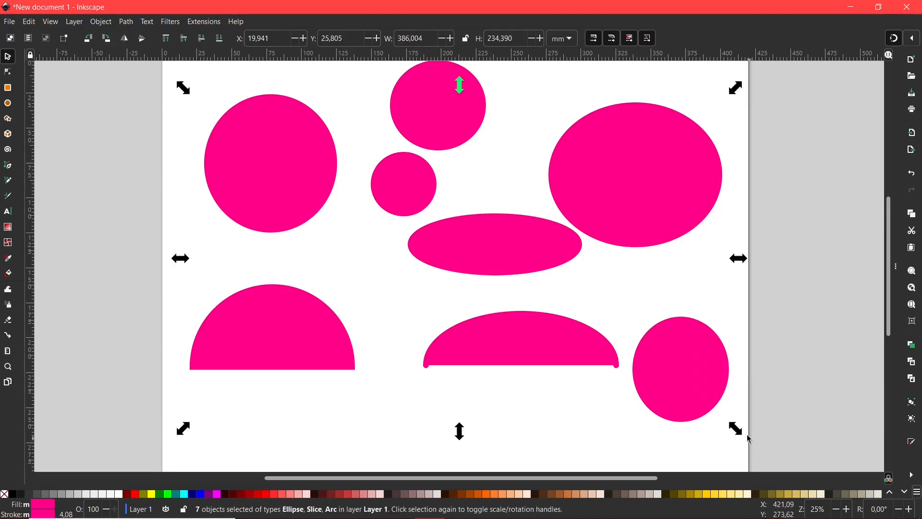
key("Delete")
left_click(449, 119)
key("Delete")
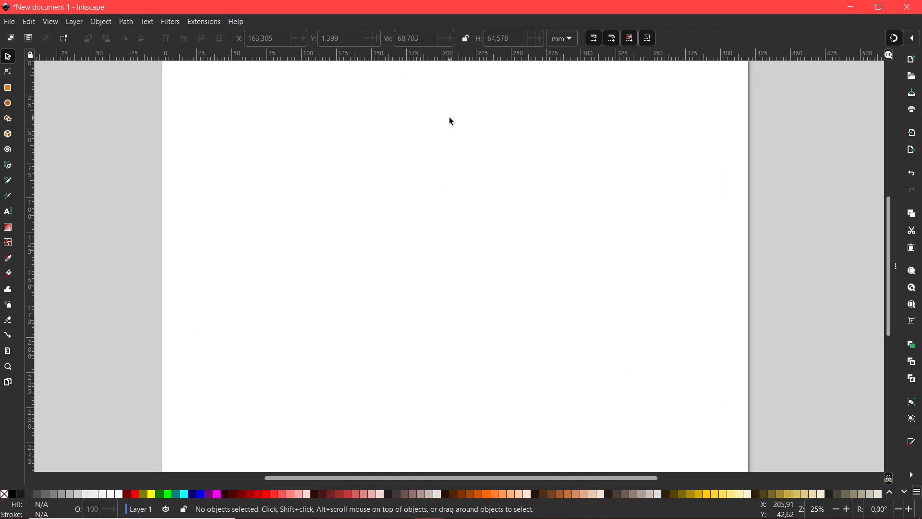
Draw two five-pointed stars with the Star tool, a small one in the page's upper-left corner and a larger one below it
left_click(16, 123)
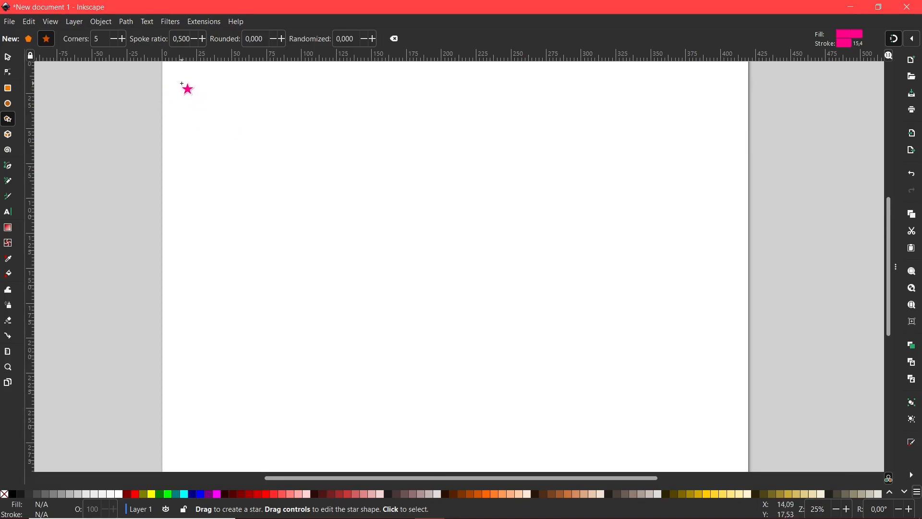
left_click_drag(193, 96, 211, 80)
left_click_drag(303, 267, 363, 217)
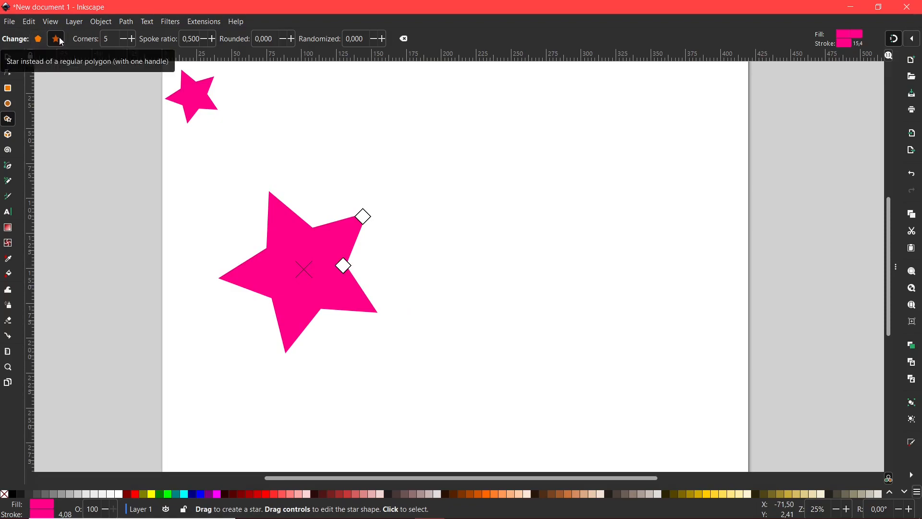
Convert the large star to a regular polygon and draw a second, smaller pentagon near the page's upper edge
left_click(38, 39)
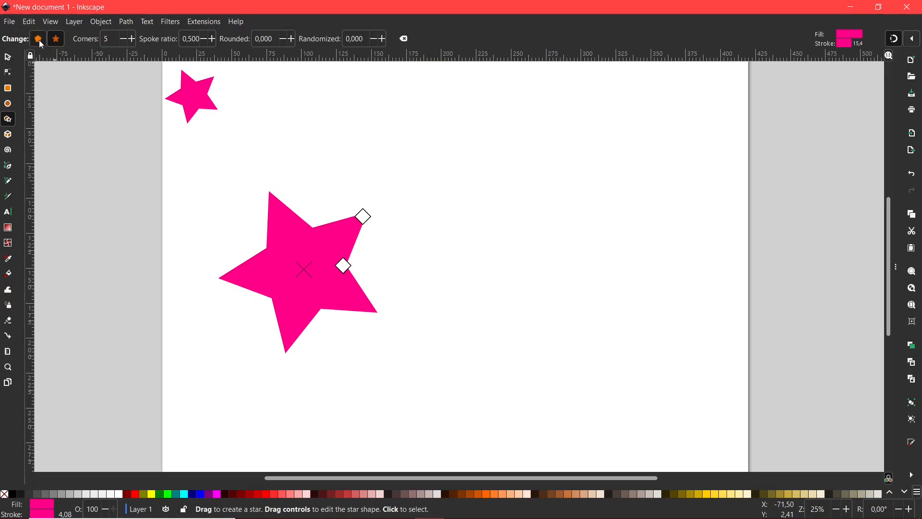
left_click_drag(396, 105, 440, 114)
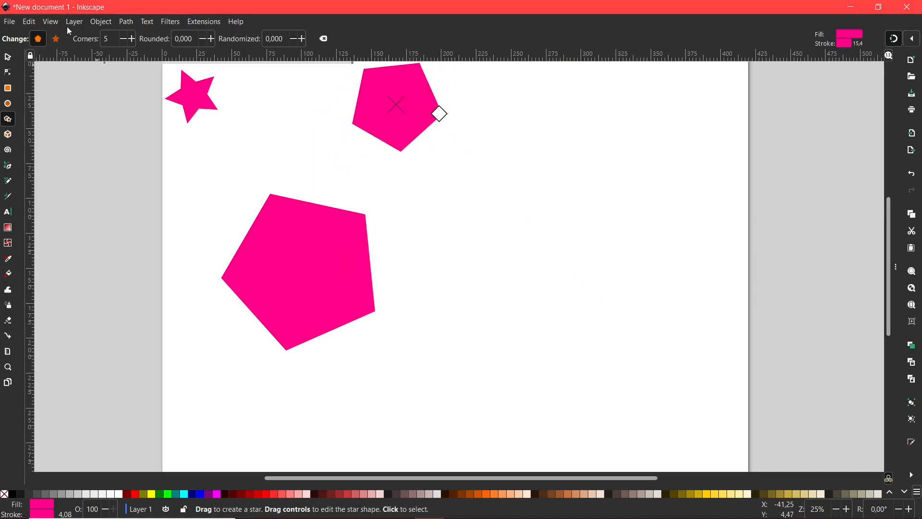
mouse_move(307, 127)
left_mouse_down()
mouse_move(305, 147)
mouse_move(302, 136)
left_mouse_up()
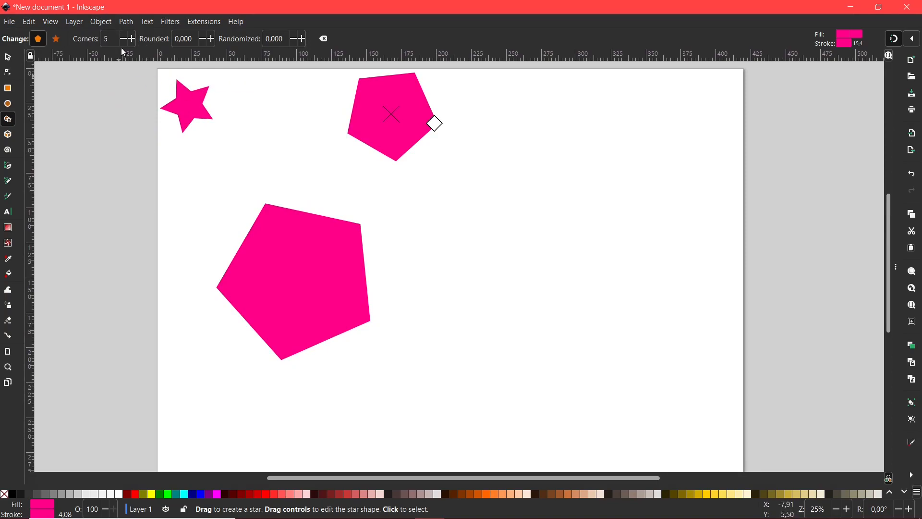
Give the upper pentagon 10 corners and convert it to a star
left_click(134, 40)
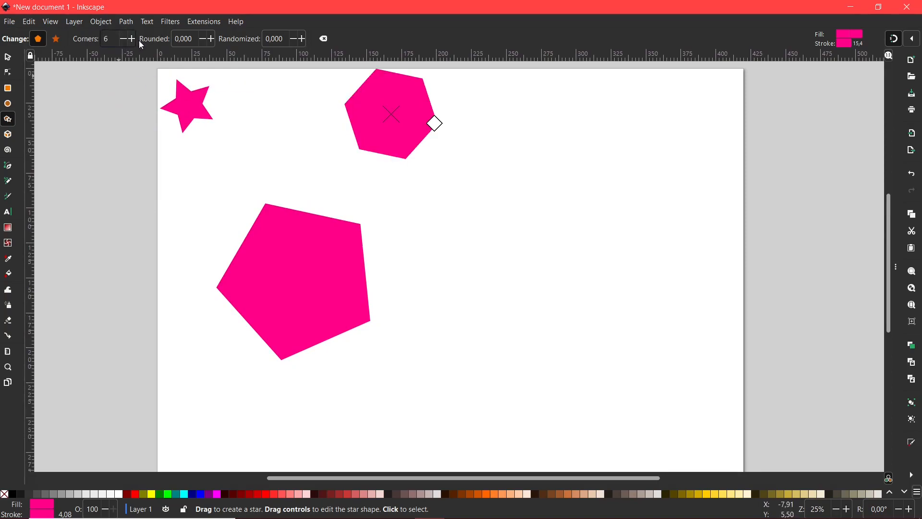
left_click(134, 40)
left_click(134, 40)
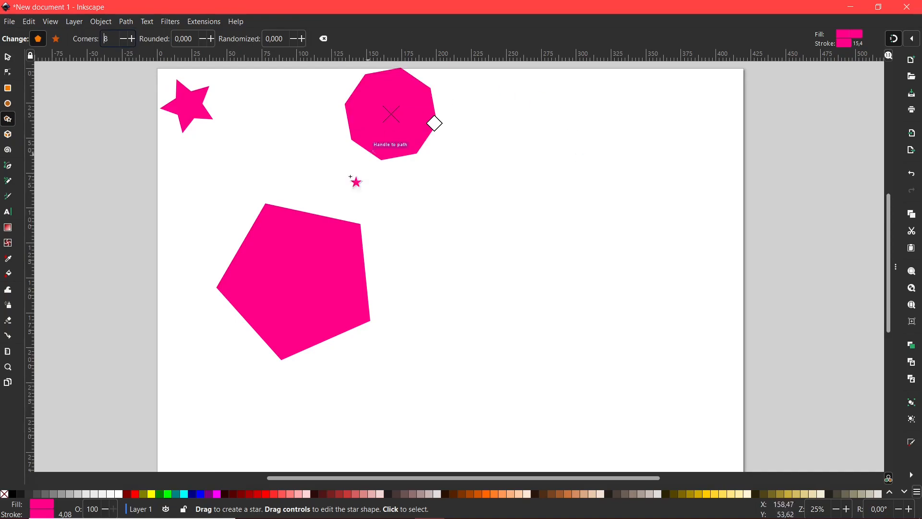
left_click(134, 39)
left_click(134, 39)
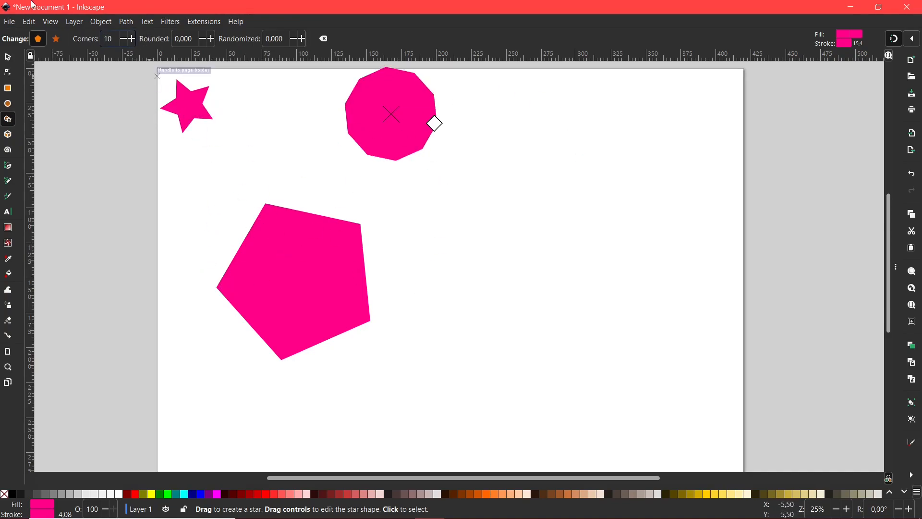
left_click(55, 40)
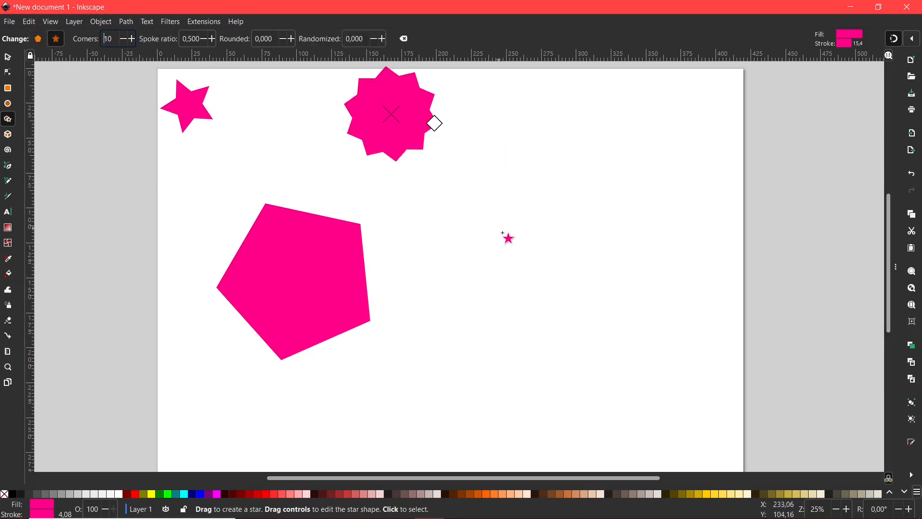
Try other corner counts on the ten-pointed star, going down to 4, and return it to 10
left_click_drag(330, 122, 317, 136)
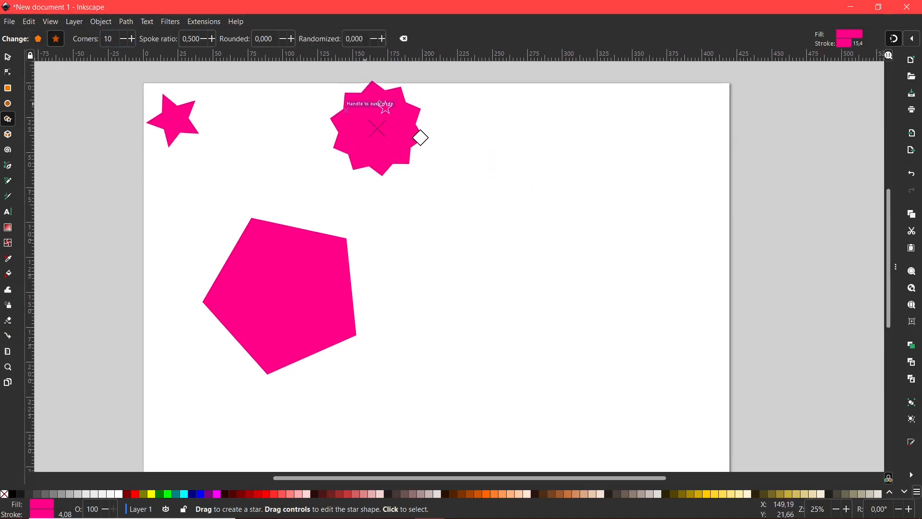
left_click(132, 39)
left_click(132, 39)
left_click(132, 39)
left_click(132, 39)
left_click(125, 39)
left_click(125, 38)
left_click(124, 39)
left_click(125, 38)
left_click(125, 39)
left_click(125, 39)
left_click(124, 39)
left_click(124, 39)
left_click(124, 39)
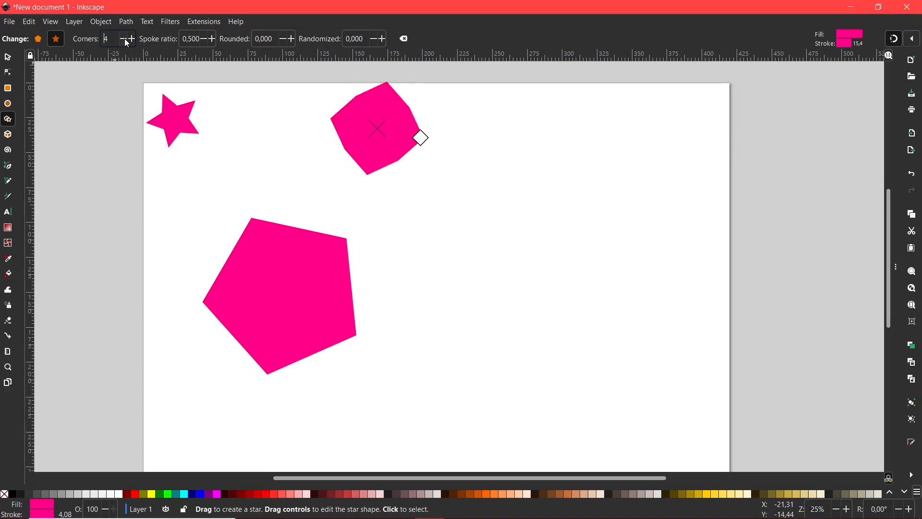
left_click(133, 39)
left_click(133, 39)
left_click(133, 39)
left_click(133, 39)
left_click(133, 39)
left_click(133, 39)
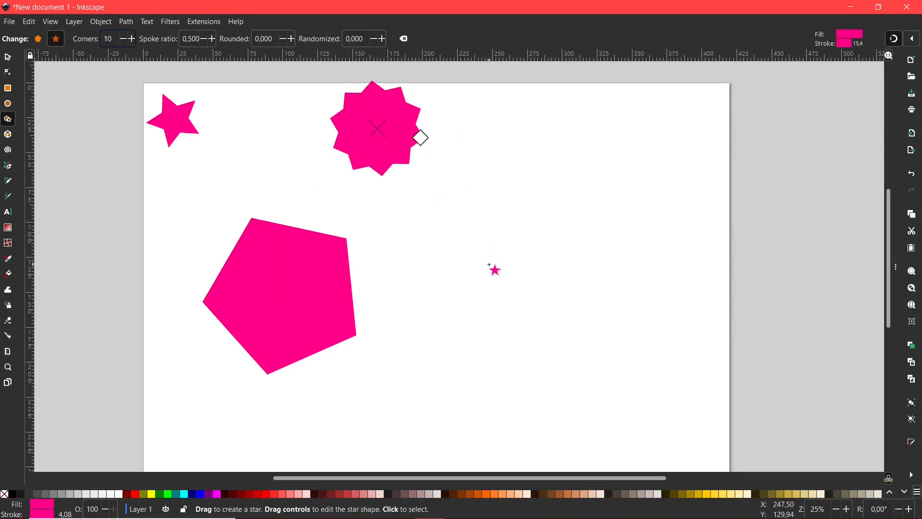
Deselect the ten-pointed star and draw a new five-pointed star beside it
left_click(494, 270)
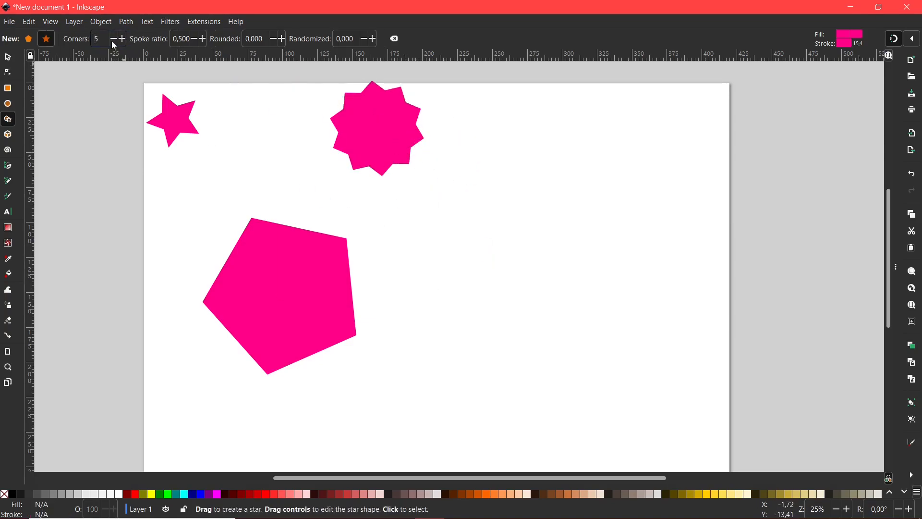
left_click_drag(376, 244, 371, 239)
left_click_drag(488, 177, 513, 222)
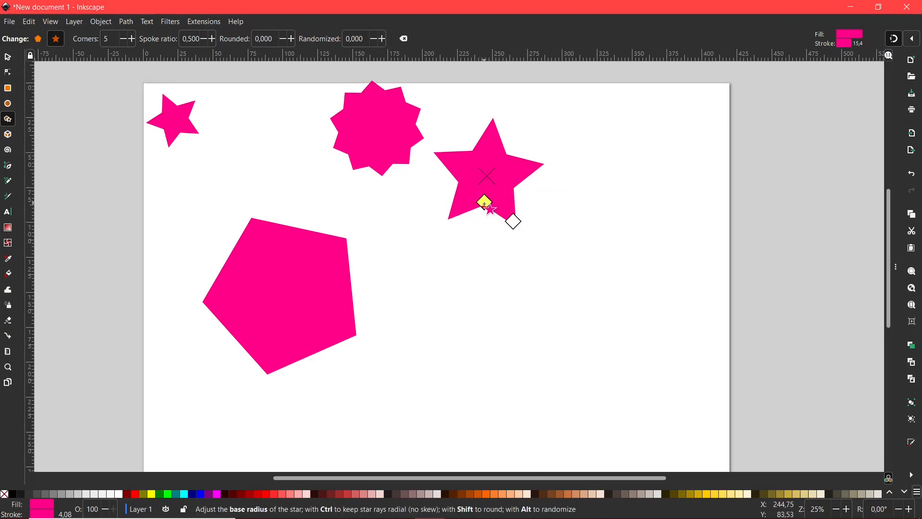
Reshape the new star into long, narrow rays with a spoke ratio of about 0.168
left_click_drag(483, 204, 485, 182)
left_click_drag(509, 222, 488, 265)
mouse_move(480, 182)
left_mouse_down()
mouse_move(469, 206)
mouse_move(478, 188)
left_mouse_up()
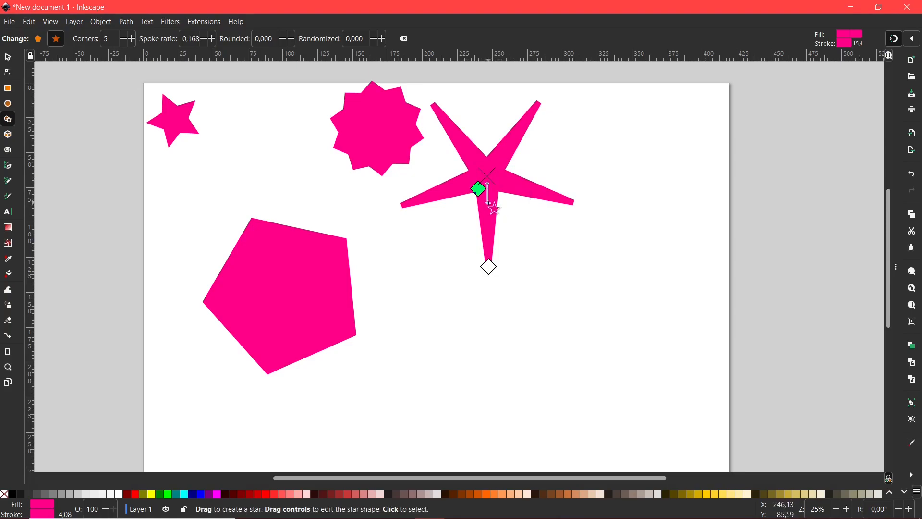
Convert the narrow-rayed star to a regular pentagon, then shrink and slightly rotate it by its tip radius
scroll(503, 226, "up", 1)
scroll(503, 227, "left", 1)
left_click(42, 39)
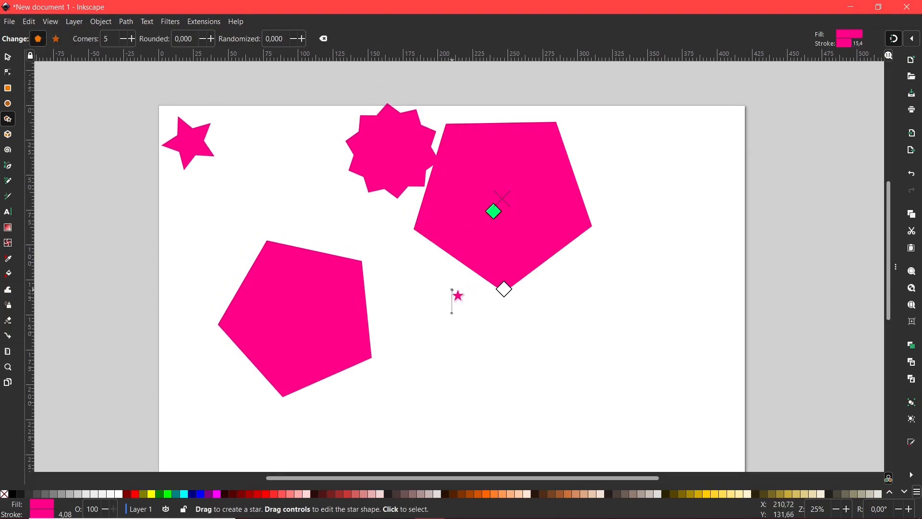
left_click_drag(548, 234, 567, 244)
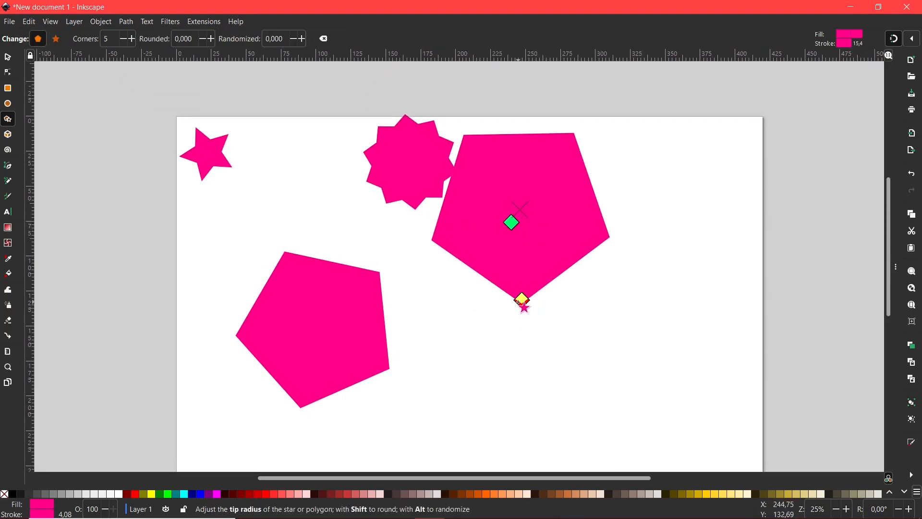
left_click_drag(518, 303, 497, 271)
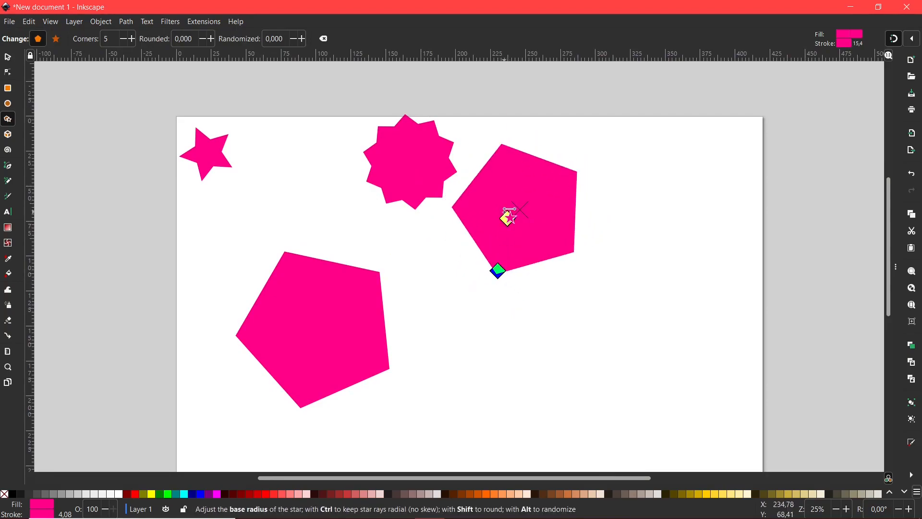
Turn the pentagon back into a star and lengthen its rays to a spoke ratio of about 0.125
left_click(56, 39)
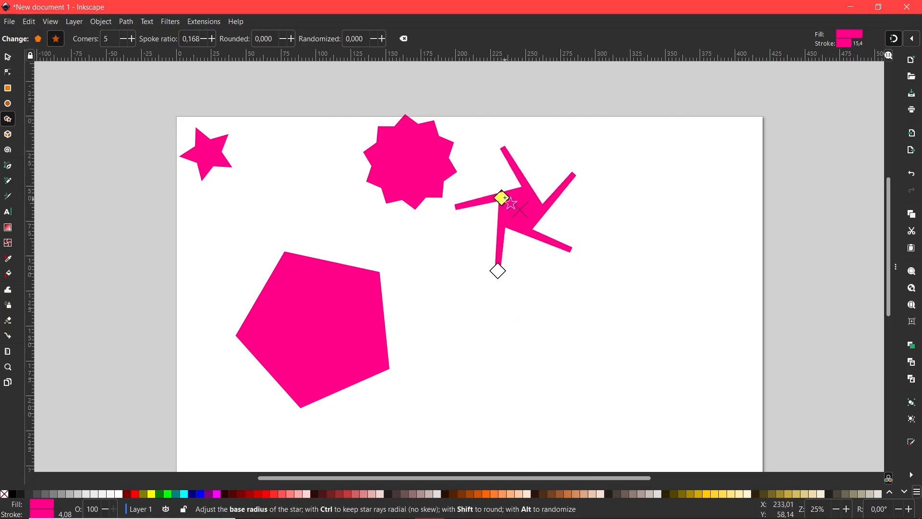
left_click_drag(503, 205, 502, 208)
left_click_drag(498, 271, 494, 353)
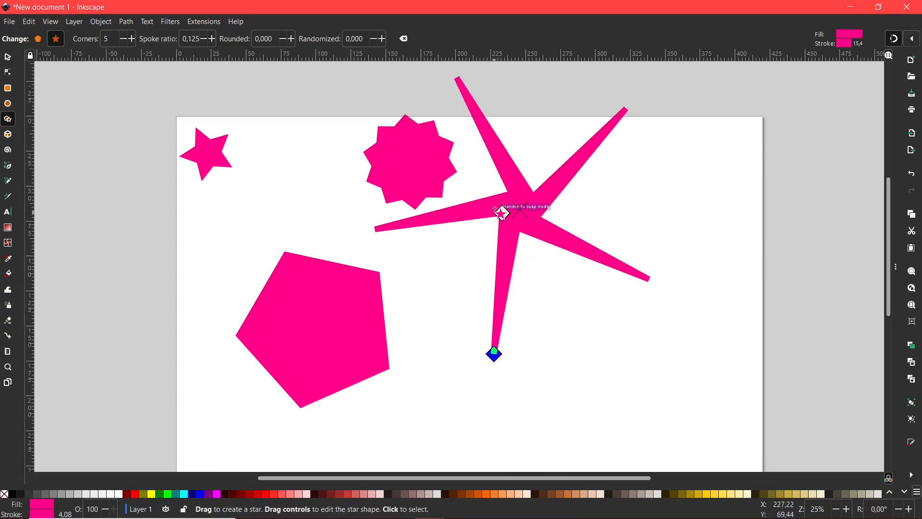
Widen the star's rays to a spoke ratio of about 0.439 and round its corners to about 0.664
left_click_drag(502, 208, 508, 230)
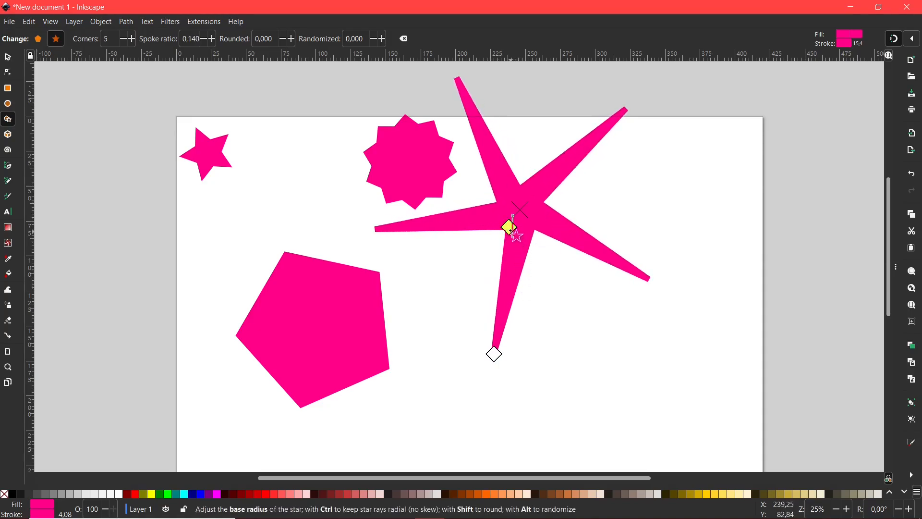
left_click_drag(510, 229, 474, 253)
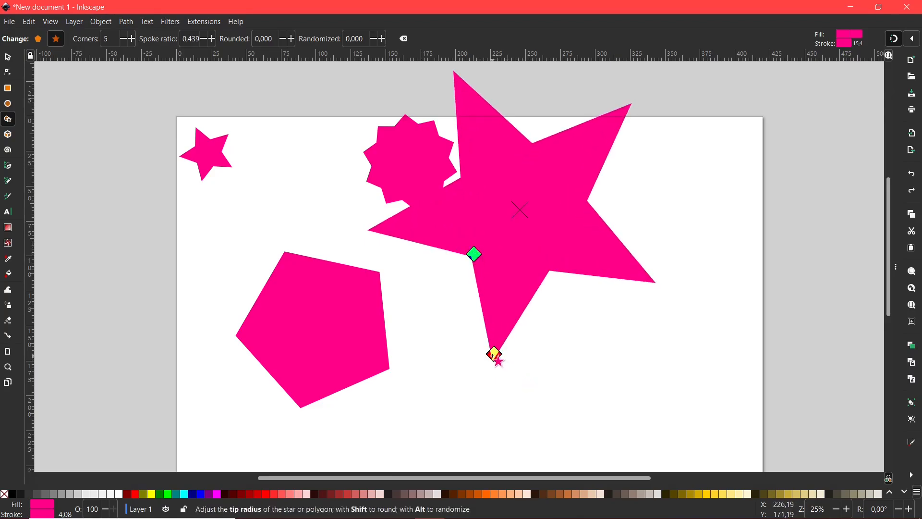
left_click_drag(494, 354, 497, 314)
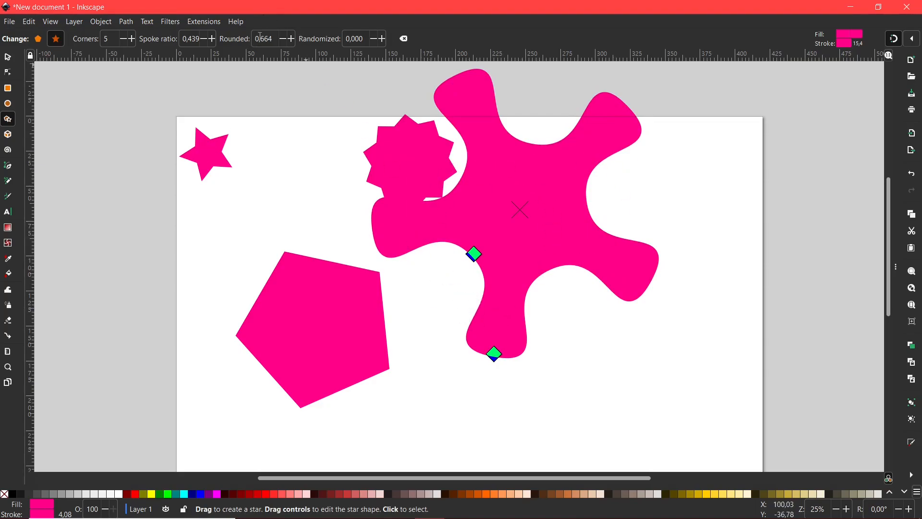
Increase the star's rounding to 0.824
left_click(291, 42)
left_click(291, 41)
left_click(291, 41)
left_click(291, 42)
left_click(291, 41)
left_click(291, 41)
left_click(291, 41)
left_click(291, 42)
left_click(291, 41)
left_click(291, 41)
left_click(291, 41)
left_click(291, 41)
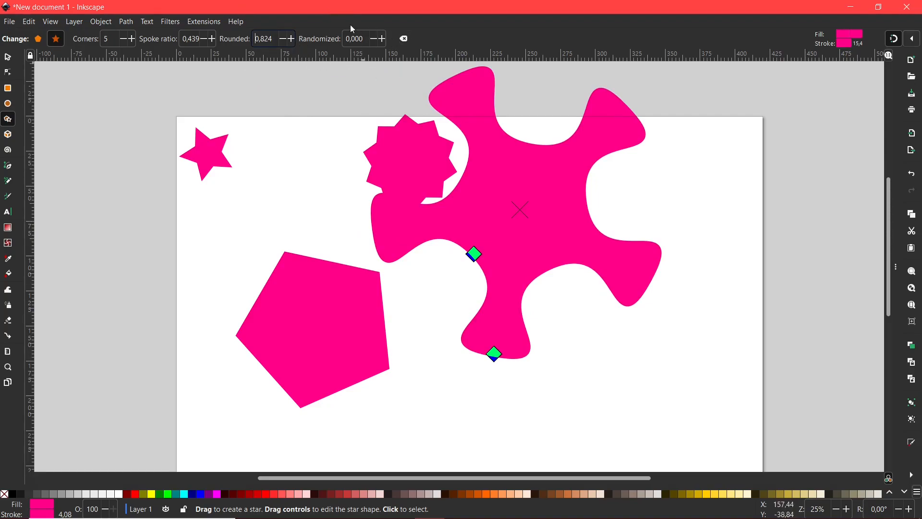
Set the star's randomization to 0.329 and distort the shape further by its tip handle
left_click(383, 39)
left_click(383, 40)
left_click(383, 39)
left_click(383, 39)
left_click(383, 39)
left_click(384, 40)
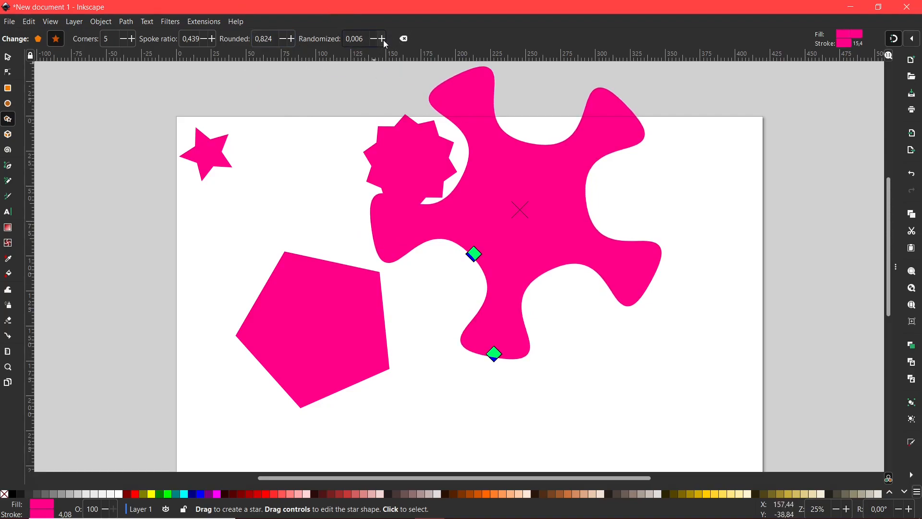
left_click(383, 40)
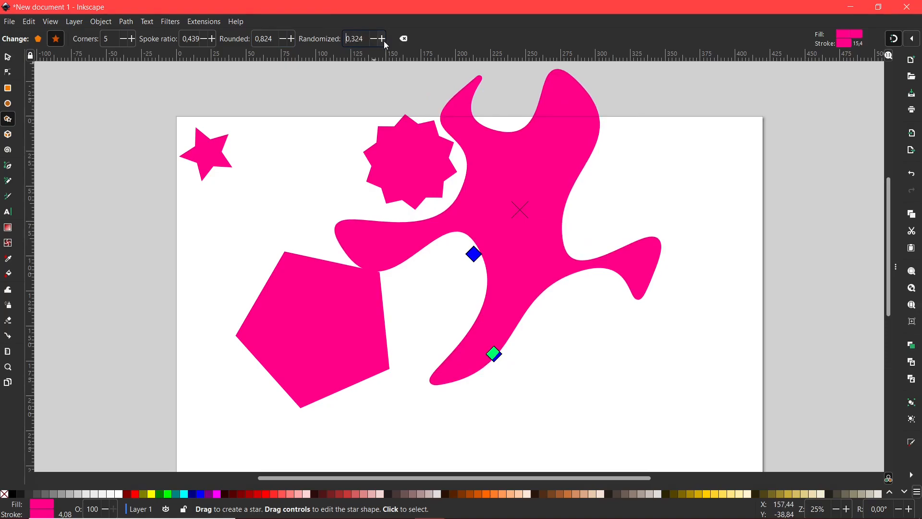
left_click(384, 41)
left_click(384, 41)
left_click(384, 41)
left_click(384, 42)
left_click(384, 42)
mouse_move(452, 169)
left_mouse_down()
mouse_move(489, 202)
mouse_move(469, 173)
left_mouse_up()
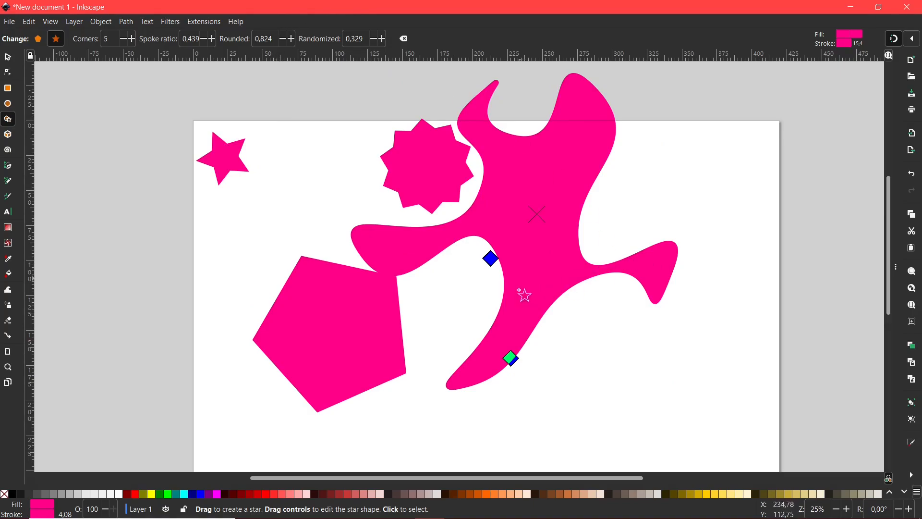
left_click_drag(510, 359, 545, 344)
Select all four stars and polygons on the canvas and delete them
left_click(8, 57)
left_click(727, 325)
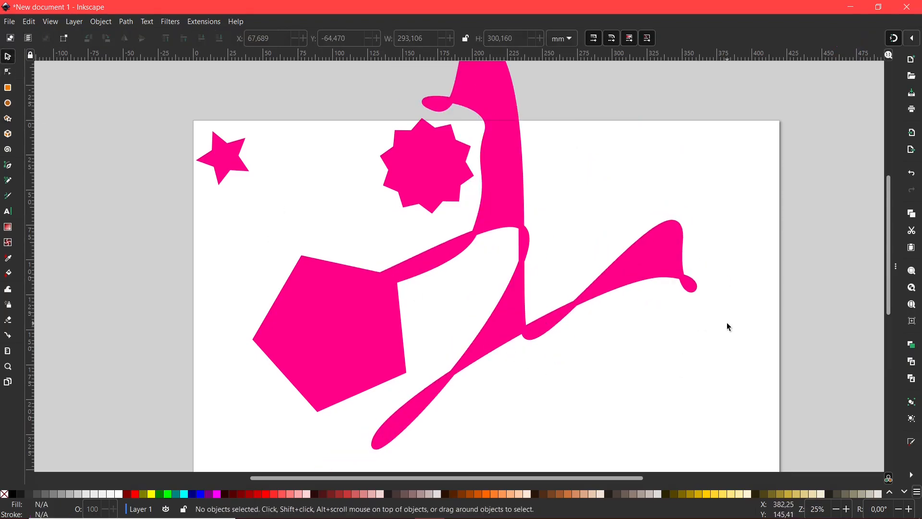
left_click_drag(704, 385, 173, 64)
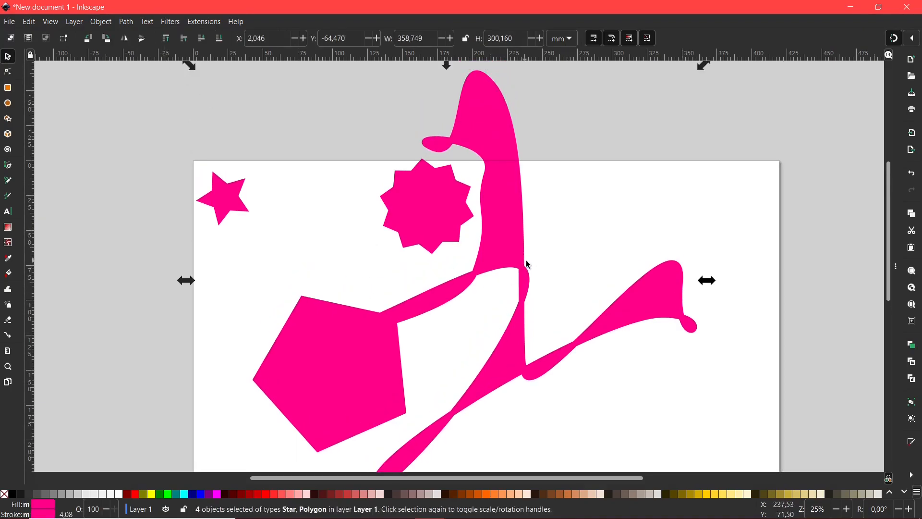
key("Delete")
Draw a spiral near the page's upper-left corner and unroll its ends to about 3.83 turns with inner radius 0.227
left_click_drag(451, 356, 396, 257)
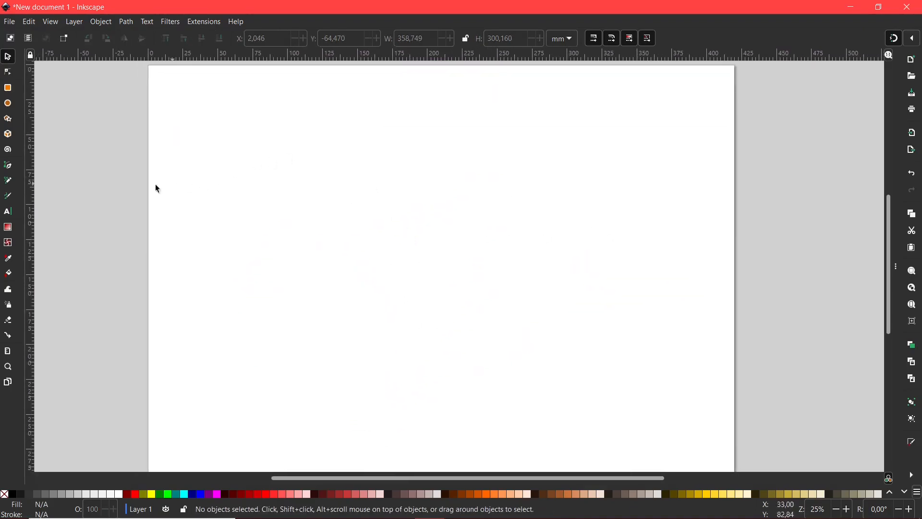
left_click(11, 153)
left_click_drag(241, 140, 294, 200)
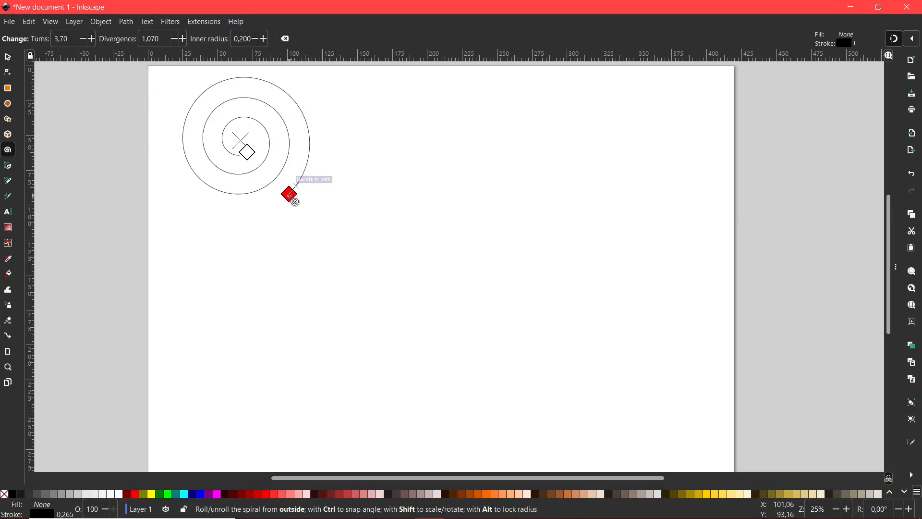
left_click_drag(290, 195, 234, 217)
mouse_move(246, 151)
left_mouse_down()
mouse_move(228, 149)
mouse_move(227, 124)
mouse_move(262, 129)
mouse_move(213, 161)
mouse_move(205, 126)
mouse_move(205, 156)
mouse_move(249, 148)
mouse_move(235, 155)
left_mouse_up()
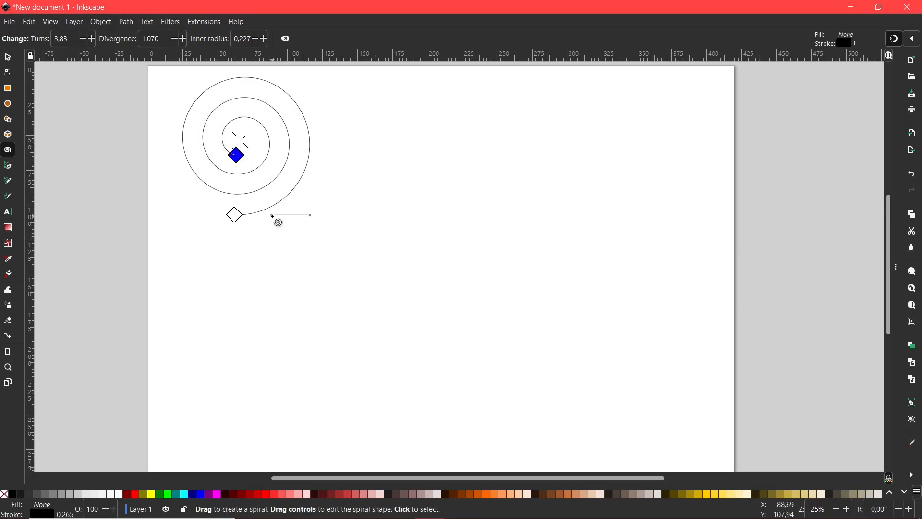
Move the spiral by its centre toward the middle of the page
left_click_drag(273, 215, 280, 231)
left_click_drag(247, 156, 415, 241)
left_click_drag(511, 326, 500, 301)
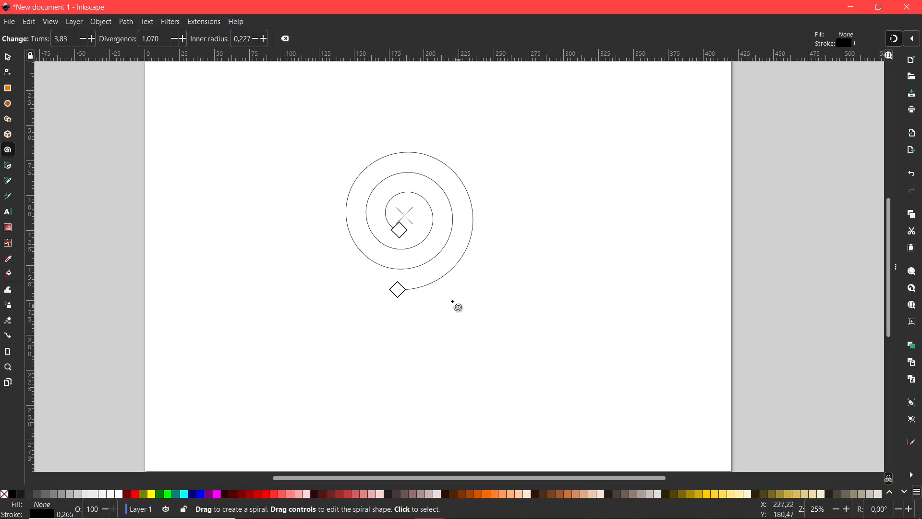
Scale and rotate the spiral by its outer handle and roll it to about 3.76 turns
left_click_drag(400, 290, 397, 145)
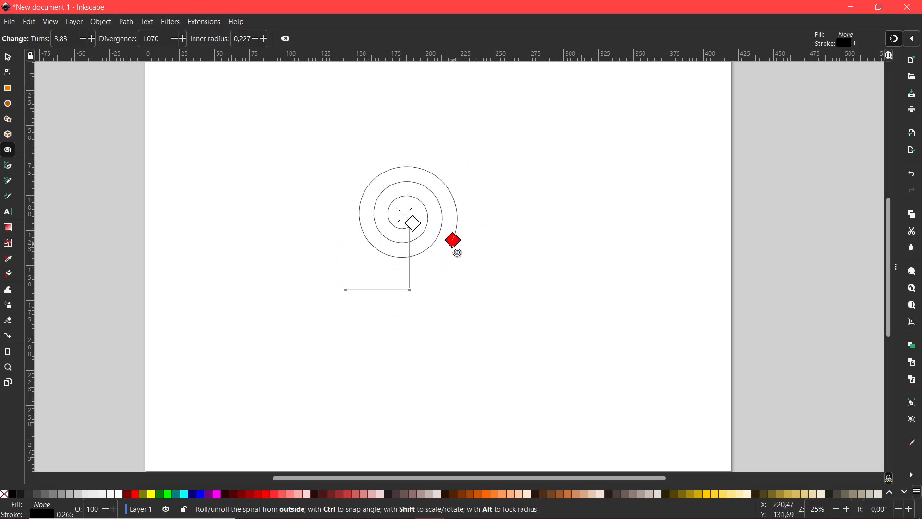
left_click_drag(315, 250, 307, 236)
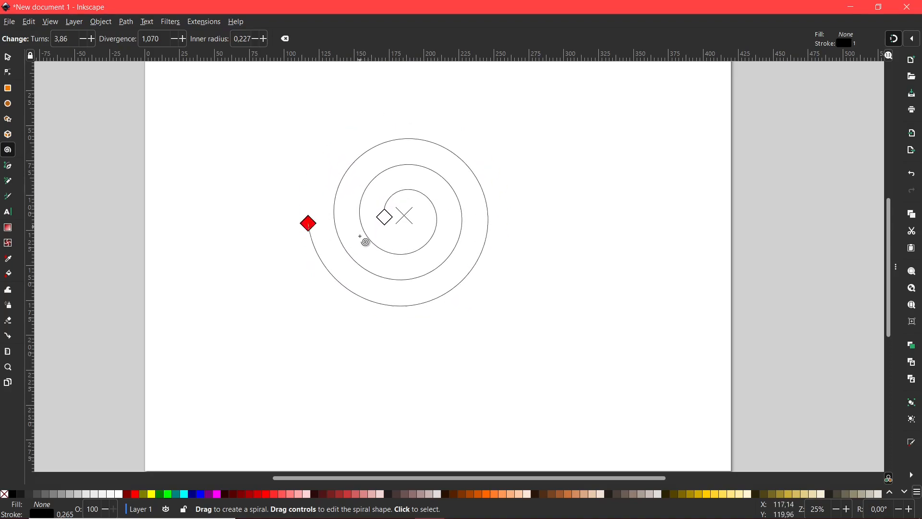
left_click_drag(367, 253, 367, 254)
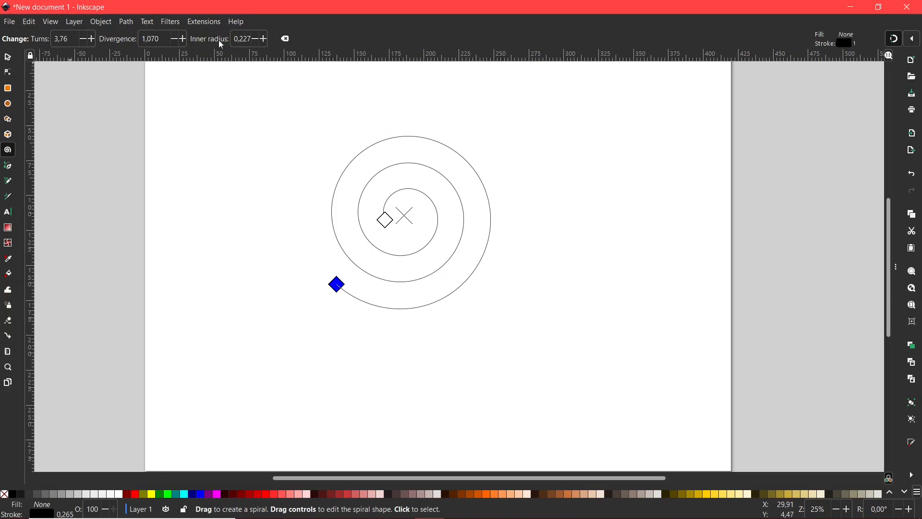
Increase the spiral's number of turns to 5.06
left_click(91, 41)
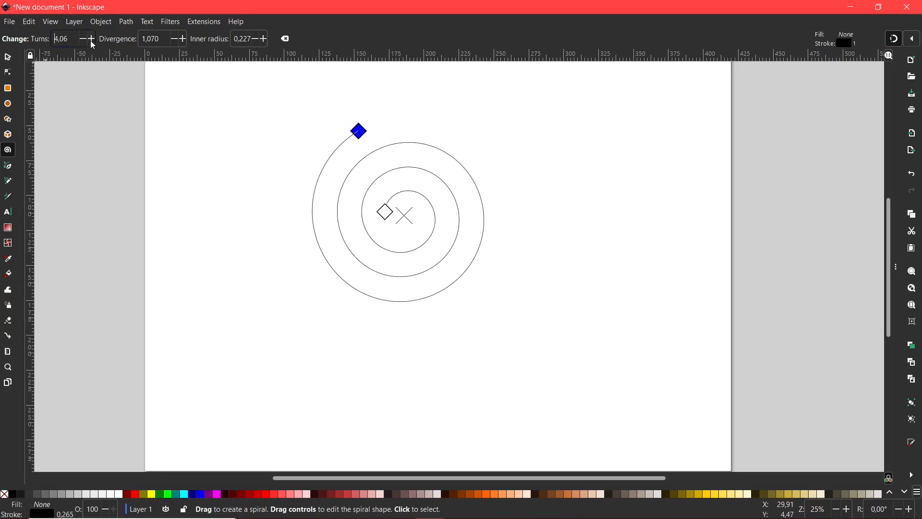
left_click(91, 40)
left_click(91, 40)
left_click(91, 41)
Raise the spiral's divergence to 2.36
left_click(182, 38)
left_click(181, 39)
left_click(181, 39)
left_click(182, 40)
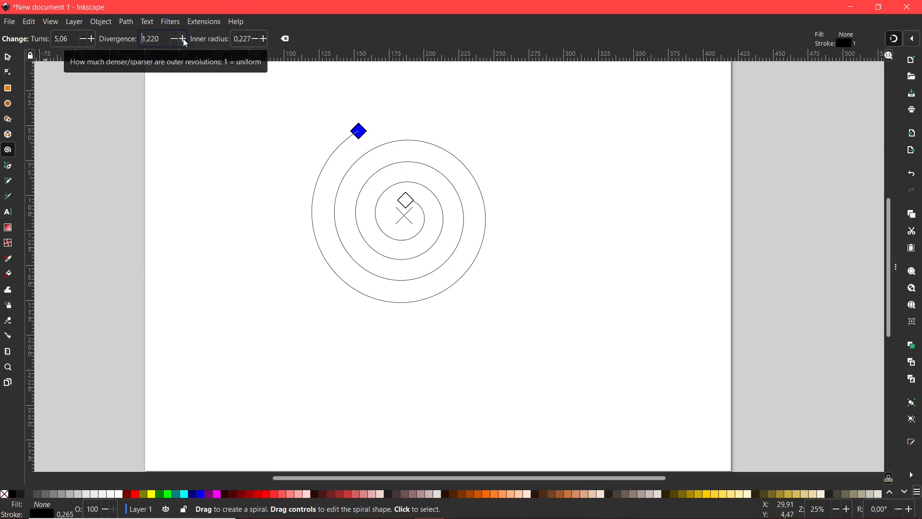
left_click(183, 38)
left_click(183, 39)
left_click(184, 40)
left_click(183, 39)
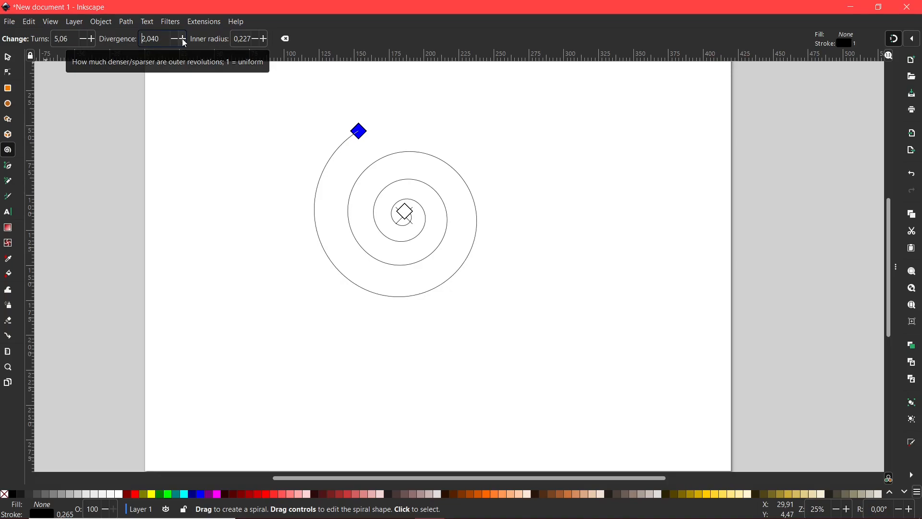
left_click(183, 39)
left_click(183, 39)
left_click(184, 40)
left_click(183, 40)
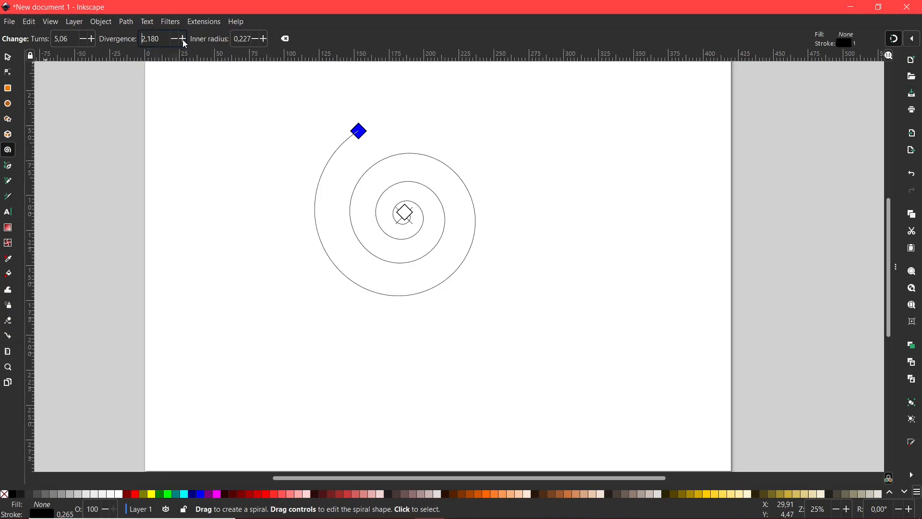
left_click(184, 39)
left_click(183, 40)
left_click(183, 40)
left_click(183, 39)
left_click(183, 39)
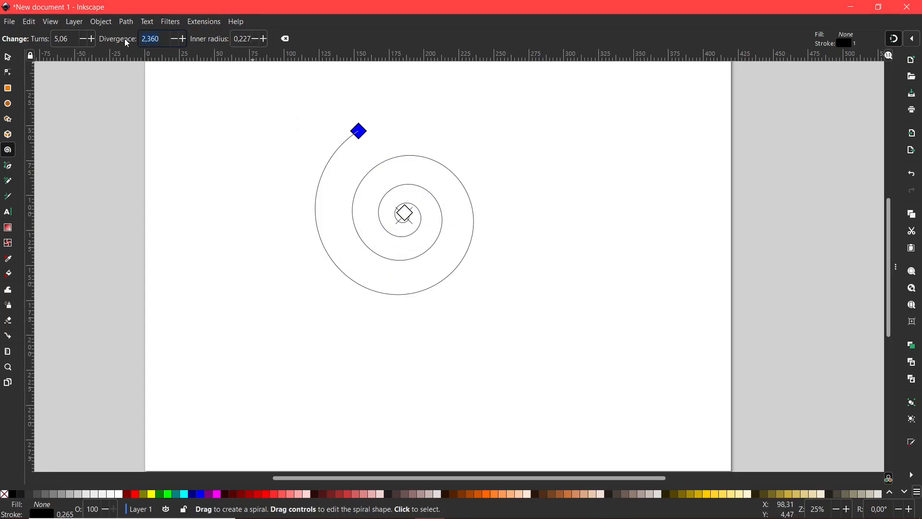
Set the spiral's divergence to 0.5
type("0,5")
key("Return")
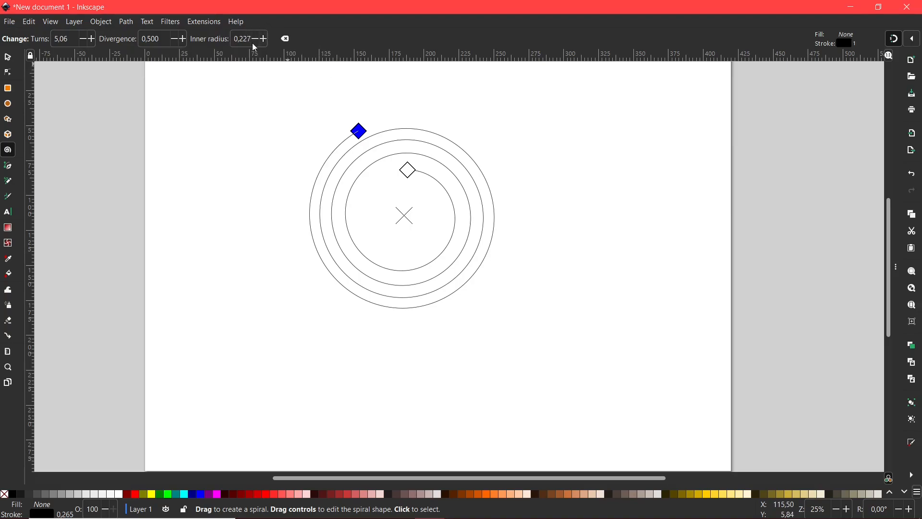
Increase the spiral's inner radius in small increments
left_click(264, 38)
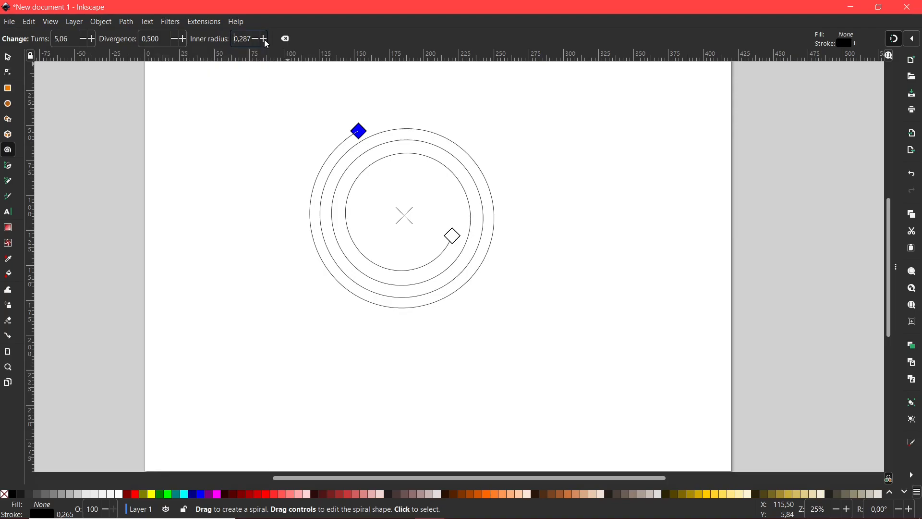
left_click(264, 39)
left_click(264, 39)
left_click(264, 39)
left_click(264, 39)
left_click(264, 39)
left_click(264, 39)
left_click(264, 39)
left_click(264, 39)
Set the spiral's inner radius to 0
left_click(253, 39)
type("0")
key("Return")
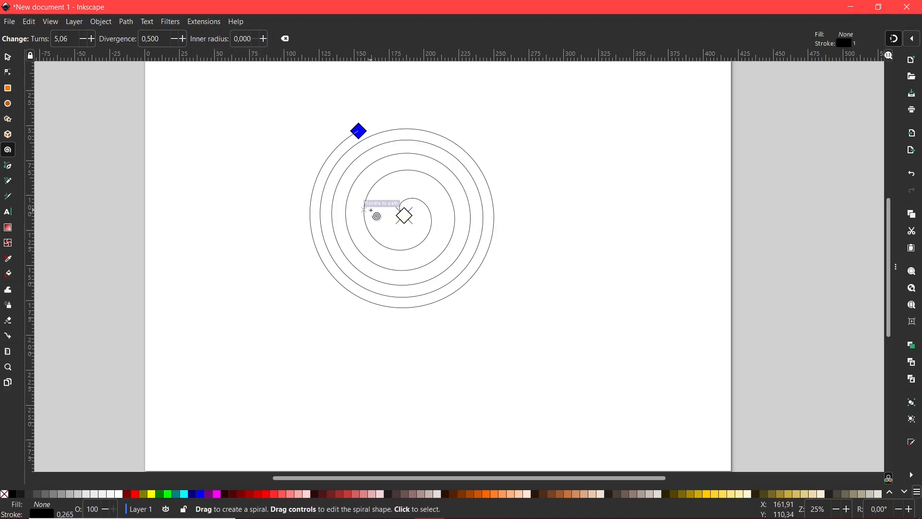
Set the spiral's inner radius to 0.75 and reset all spiral parameters to their defaults
left_click(249, 38)
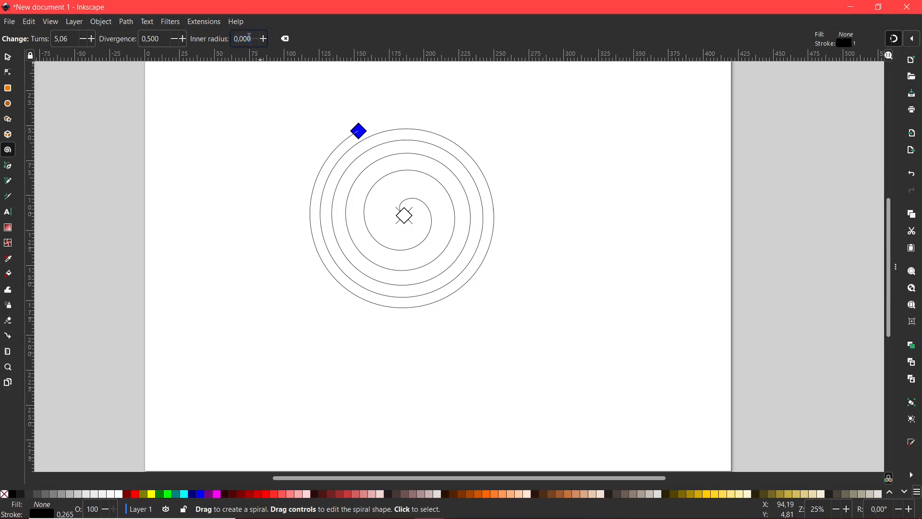
type("75")
key("Return")
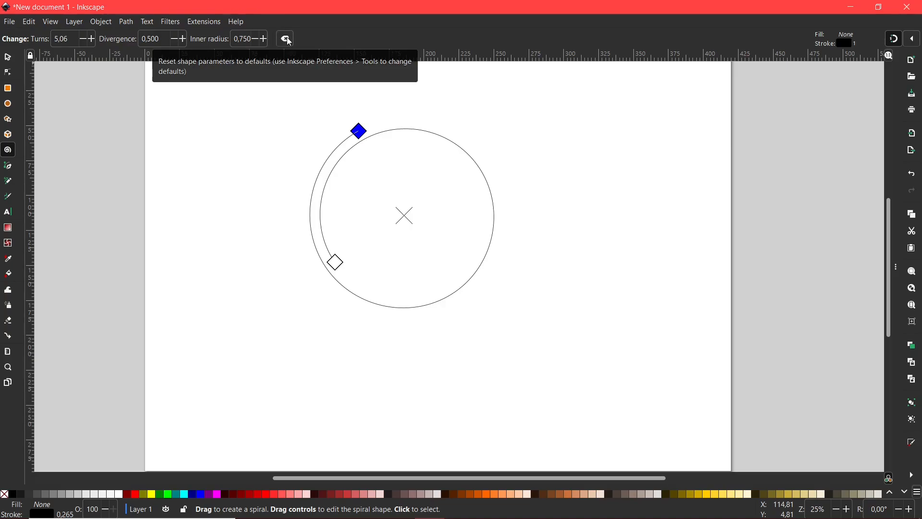
left_click(287, 39)
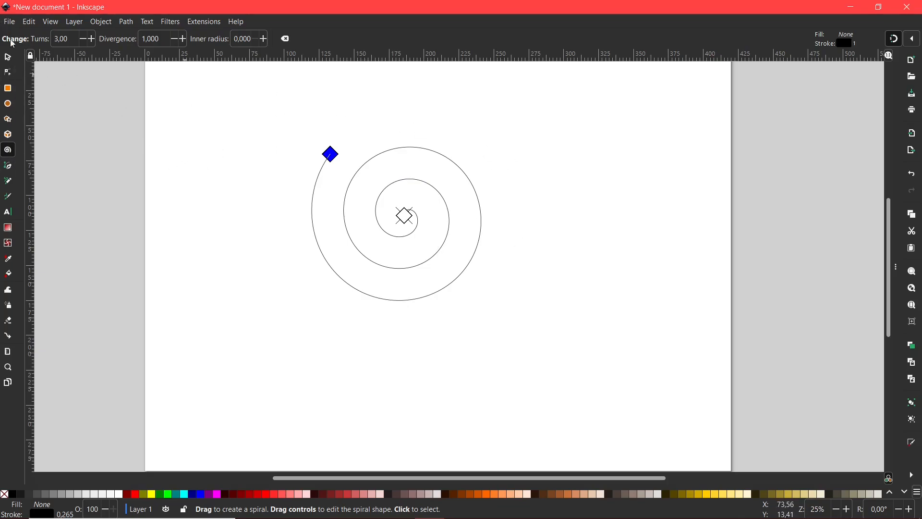
Select the spiral and delete it from the page
left_click(8, 58)
left_click(294, 149)
left_click_drag(293, 151, 608, 352)
key("Delete")
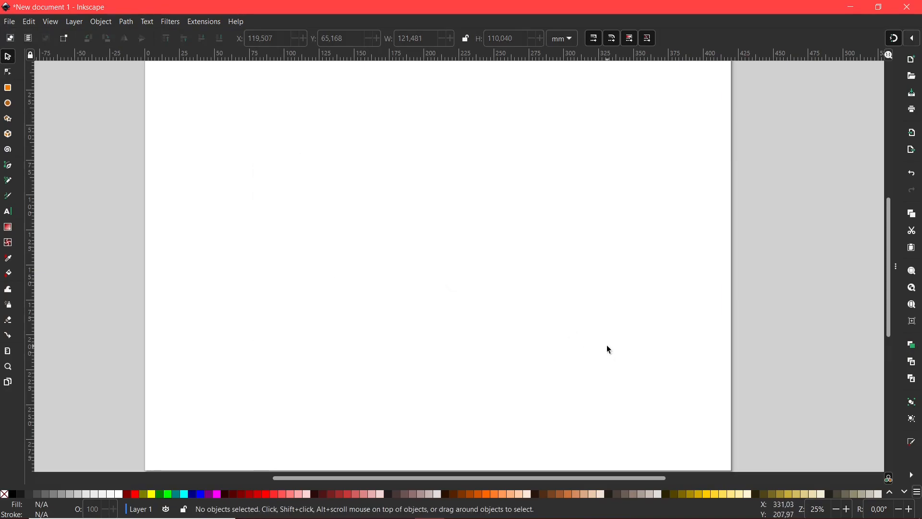
Draw a wavy 5 mm wide calligraphic stroke across the upper part of the page
left_click(9, 202)
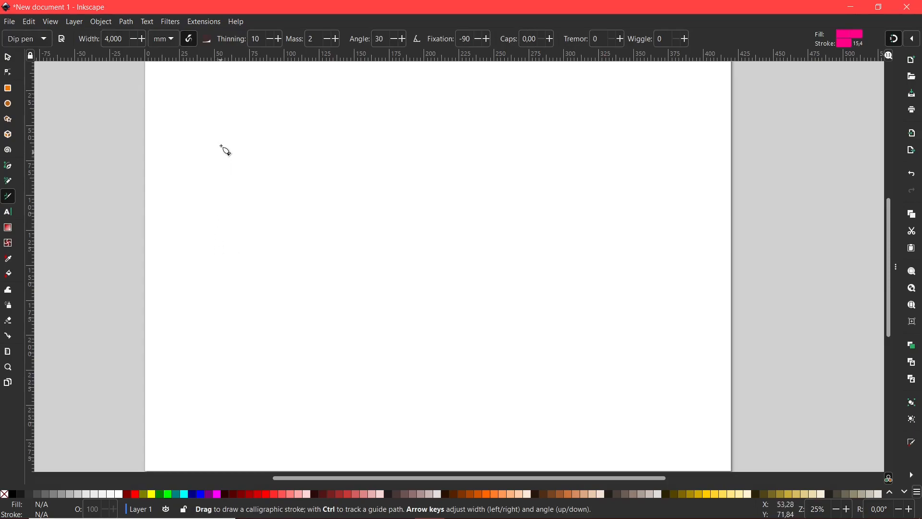
mouse_move(210, 122)
left_mouse_down()
mouse_move(195, 165)
mouse_move(219, 172)
mouse_move(336, 153)
mouse_move(296, 197)
mouse_move(379, 167)
mouse_move(406, 195)
mouse_move(466, 182)
mouse_move(585, 179)
left_mouse_up()
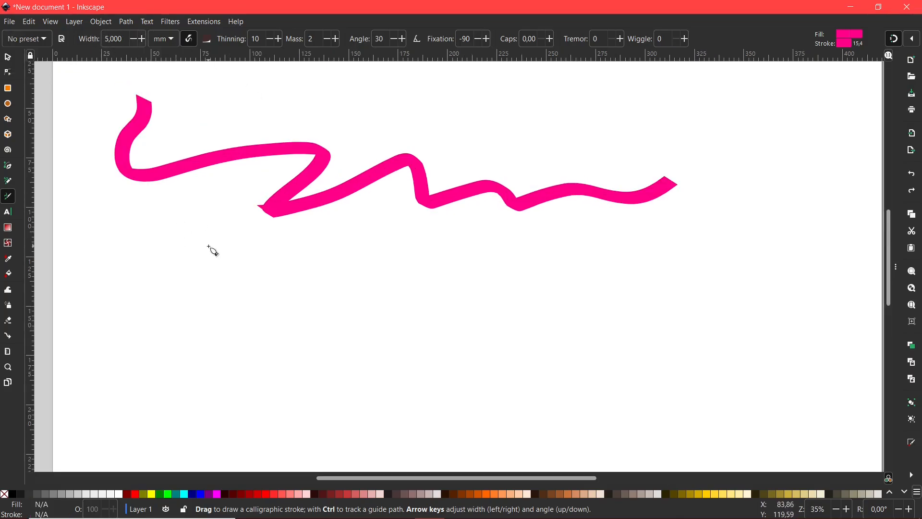
Set the calligraphy width to 6 mm and draw a second wavy stroke below the first
left_click(110, 37)
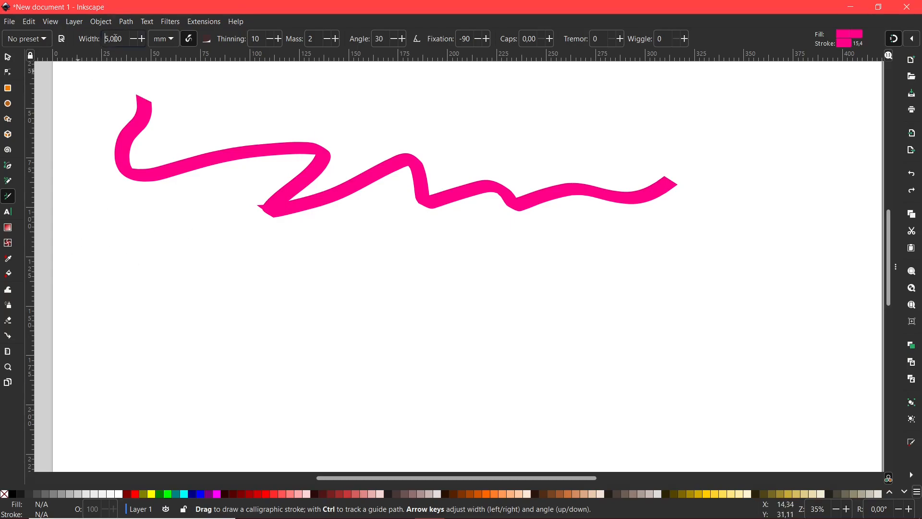
left_click(142, 40)
mouse_move(81, 236)
left_mouse_down()
mouse_move(130, 246)
mouse_move(147, 301)
mouse_move(228, 319)
mouse_move(317, 292)
mouse_move(377, 308)
mouse_move(475, 297)
mouse_move(467, 310)
mouse_move(479, 291)
left_mouse_up()
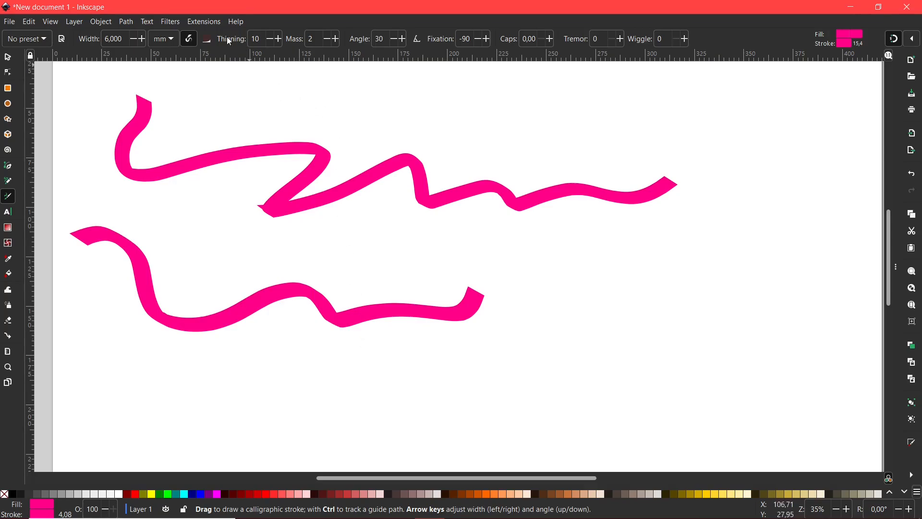
left_click(165, 43)
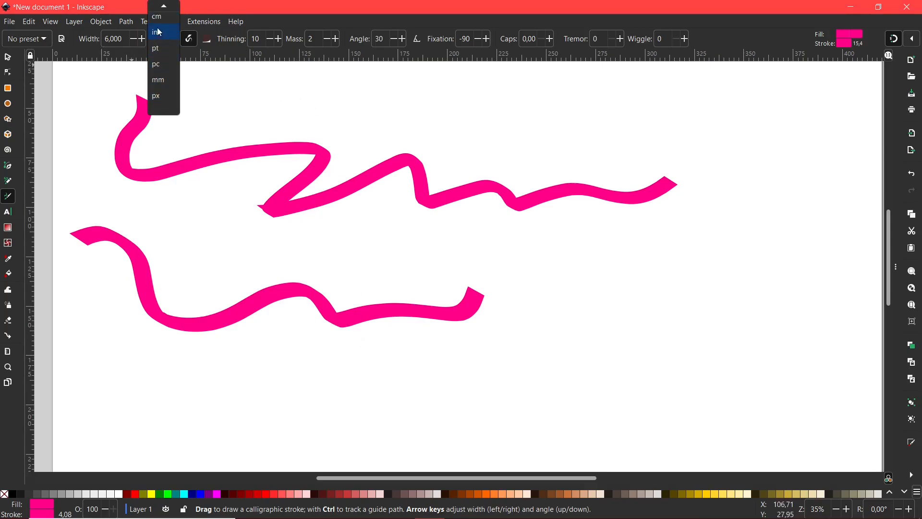
mouse_move(163, 6)
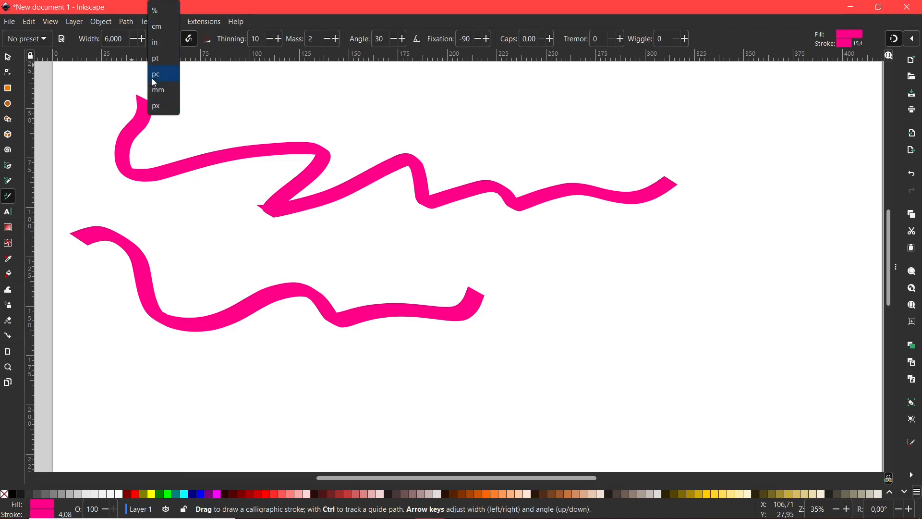
left_click(73, 162)
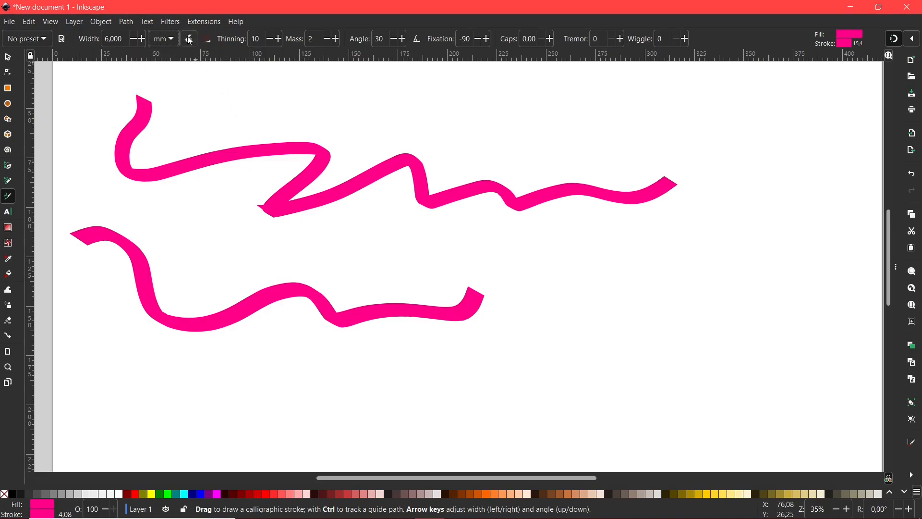
Turn on tracing of the background's lightness and draw four short calligraphic strokes crossing the upper wavy stroke
key("ctrl+z")
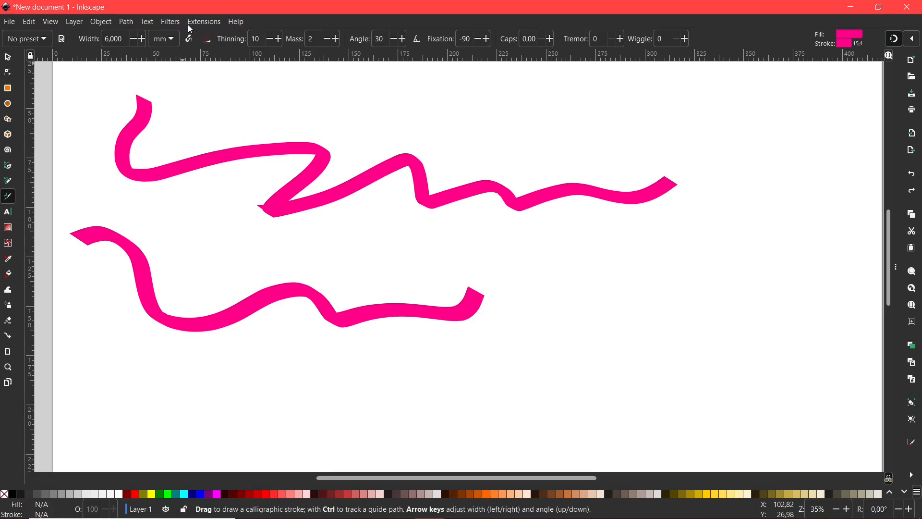
left_click(211, 41)
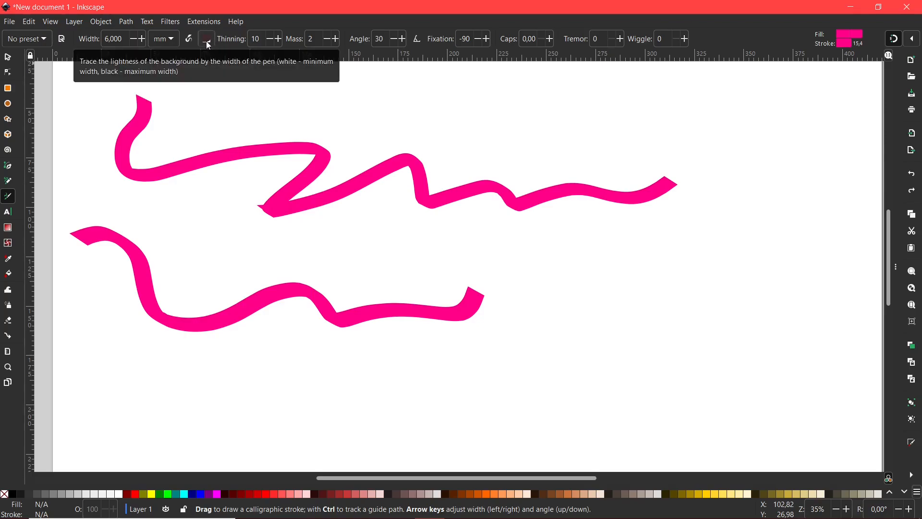
mouse_move(219, 108)
left_mouse_down()
mouse_move(224, 199)
mouse_move(251, 225)
left_mouse_up()
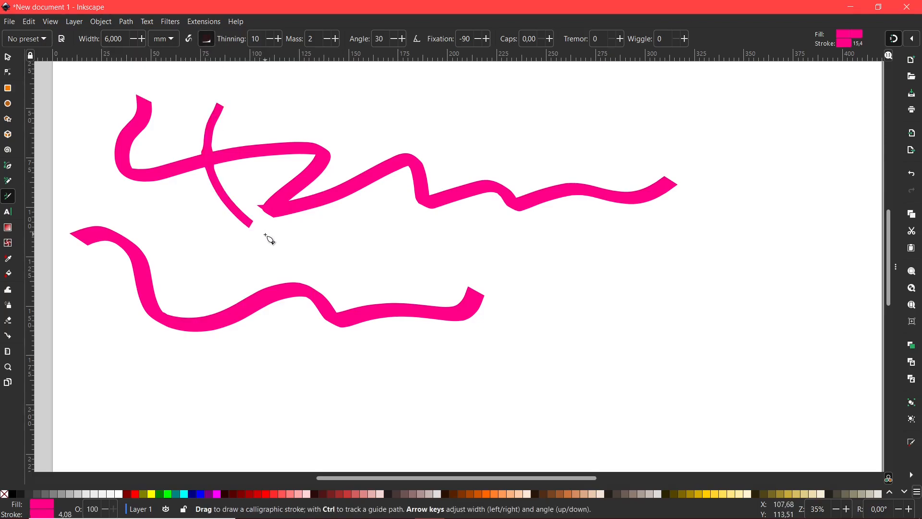
left_click_drag(178, 104, 163, 207)
left_click_drag(382, 126, 392, 209)
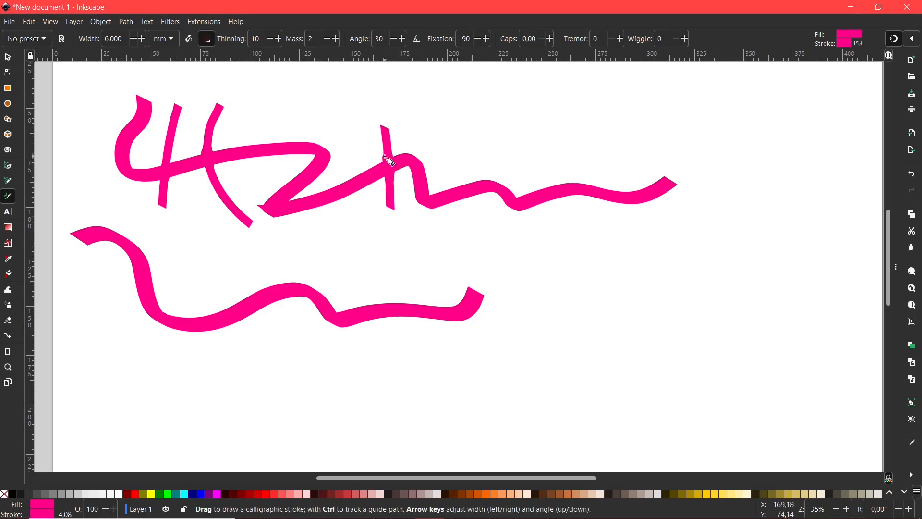
left_click_drag(589, 167, 572, 248)
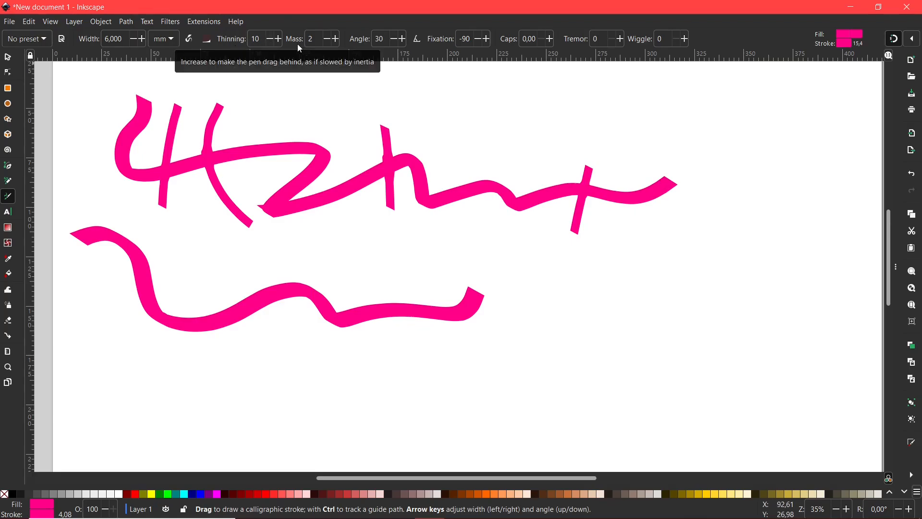
Set the calligraphy thinning to 50 and width to 4 mm, and draw a long stroke across the page's upper right
scroll(280, 38, "down", 5)
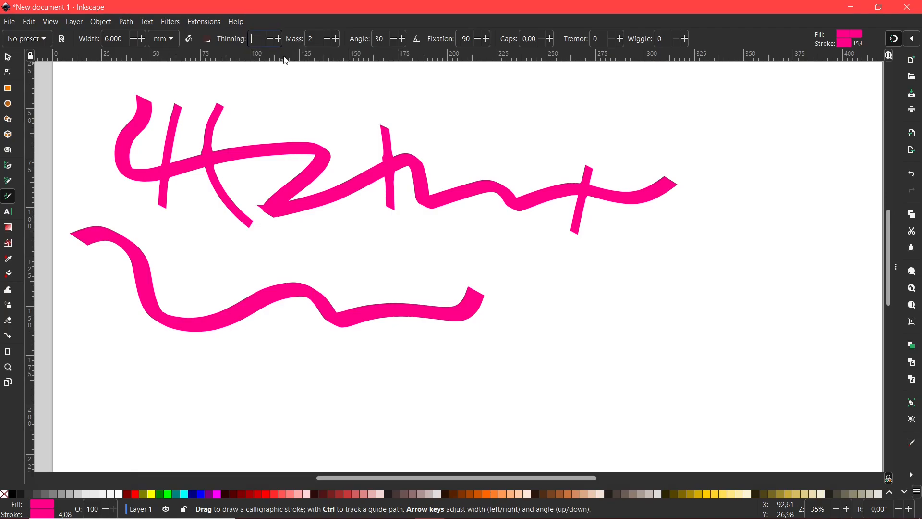
key("Return")
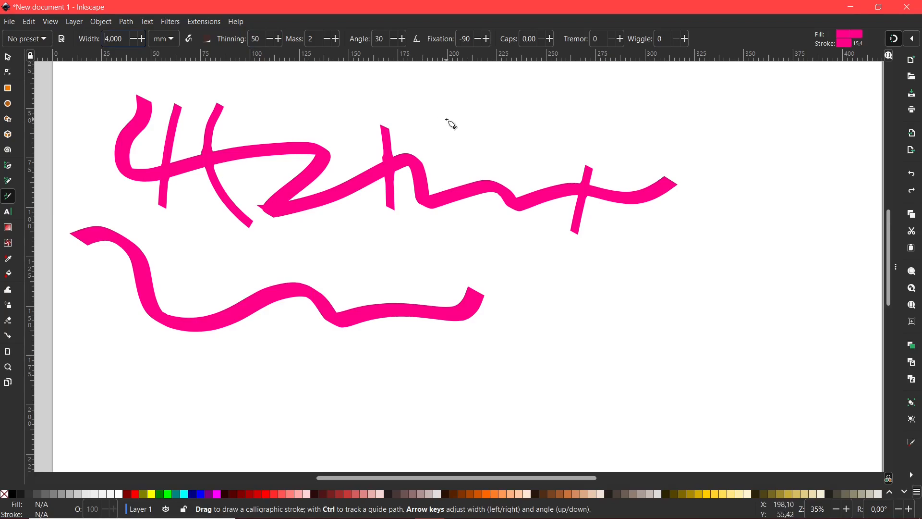
mouse_move(446, 119)
left_mouse_down()
mouse_move(904, 141)
mouse_move(871, 159)
mouse_move(836, 221)
mouse_move(797, 261)
left_mouse_up()
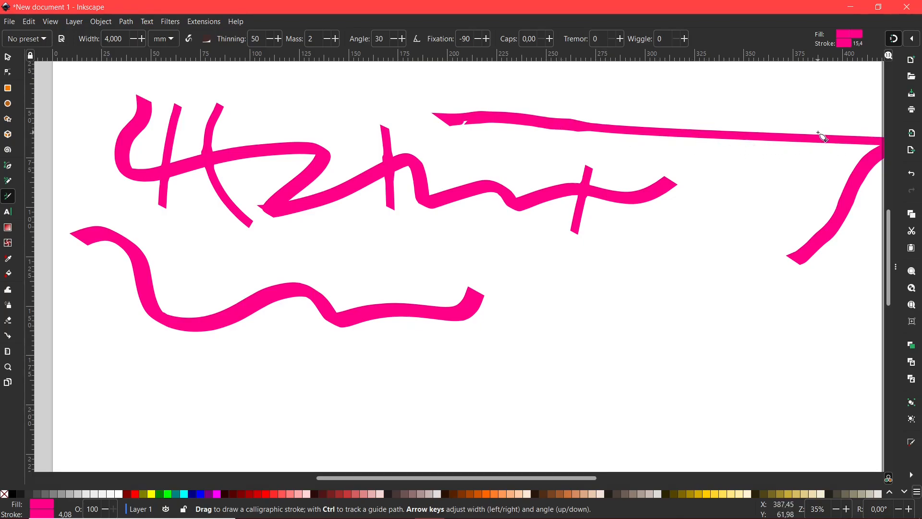
Draw one horizontal stroke with mass 1 and a longer one below it with mass 6
left_click(327, 39)
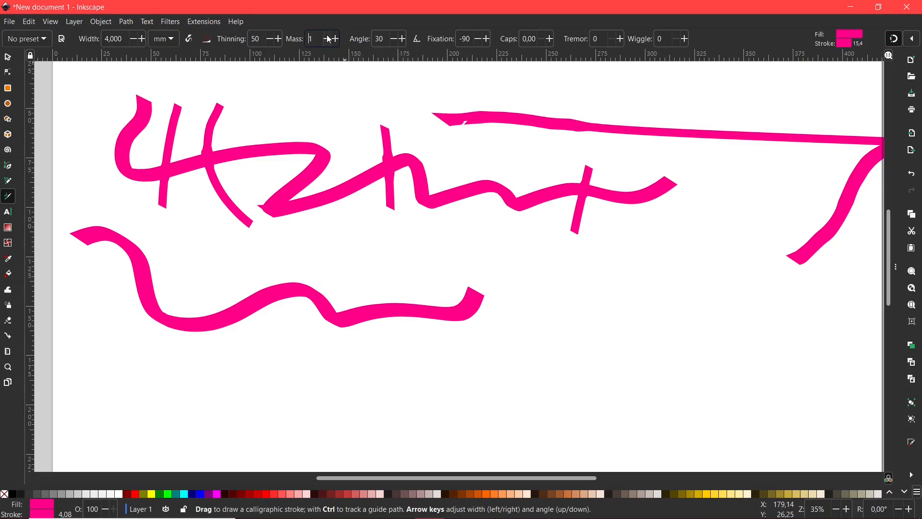
left_click_drag(257, 352, 547, 354)
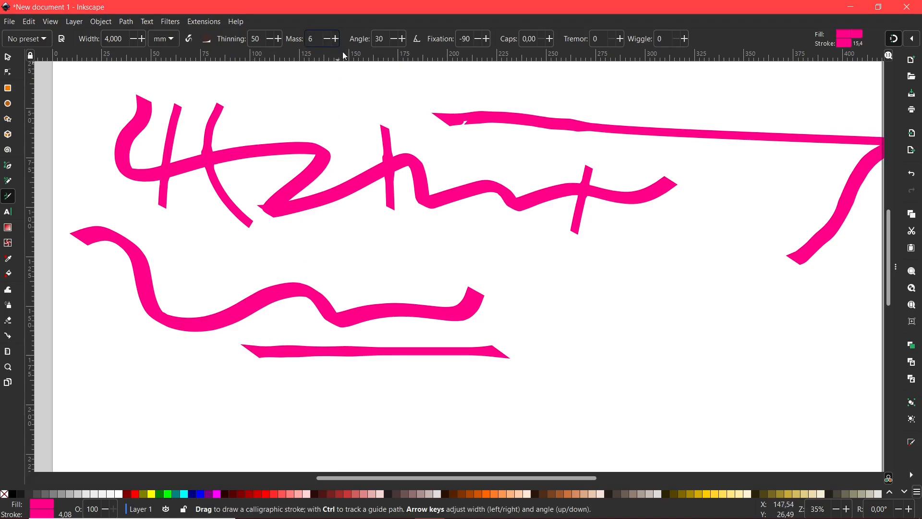
left_click_drag(284, 406, 791, 402)
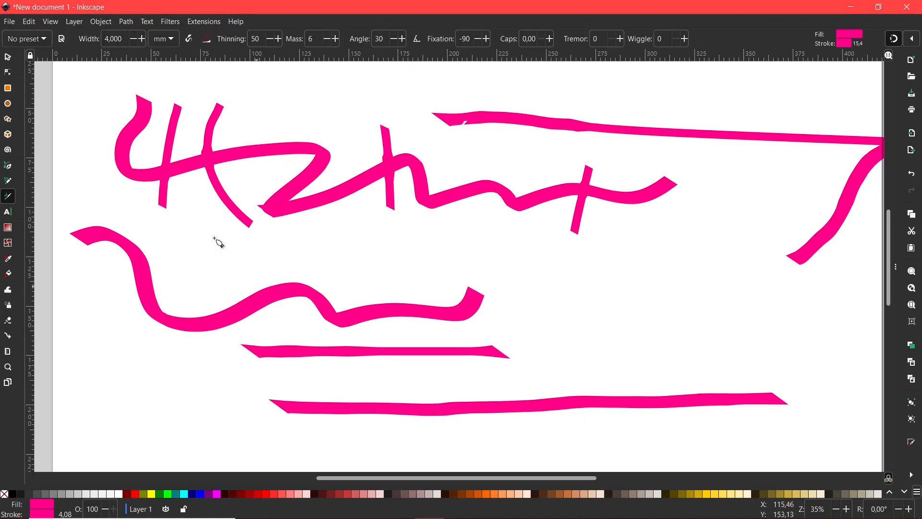
Set the mass to 2 and the pen angle to 0, and draw a short horizontal and a short vertical stroke mid-page
left_click(326, 39)
left_click(327, 39)
left_click(387, 41)
type("0")
mouse_move(360, 243)
left_mouse_down()
mouse_move(464, 244)
mouse_move(516, 261)
mouse_move(517, 321)
left_mouse_up()
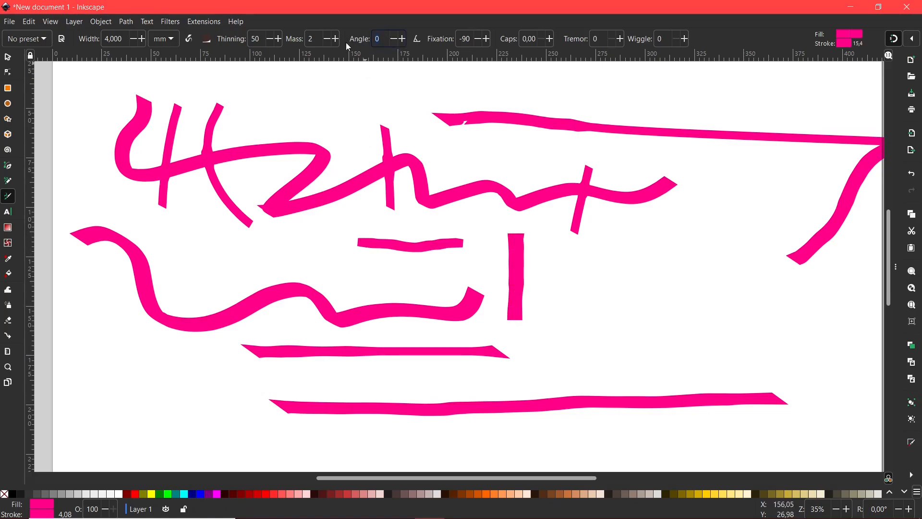
Set the pen angle to 90 and draw another horizontal and vertical stroke beside the previous pair
type("90")
key("Return")
mouse_move(560, 278)
left_mouse_down()
mouse_move(651, 279)
mouse_move(676, 295)
mouse_move(676, 338)
left_mouse_up()
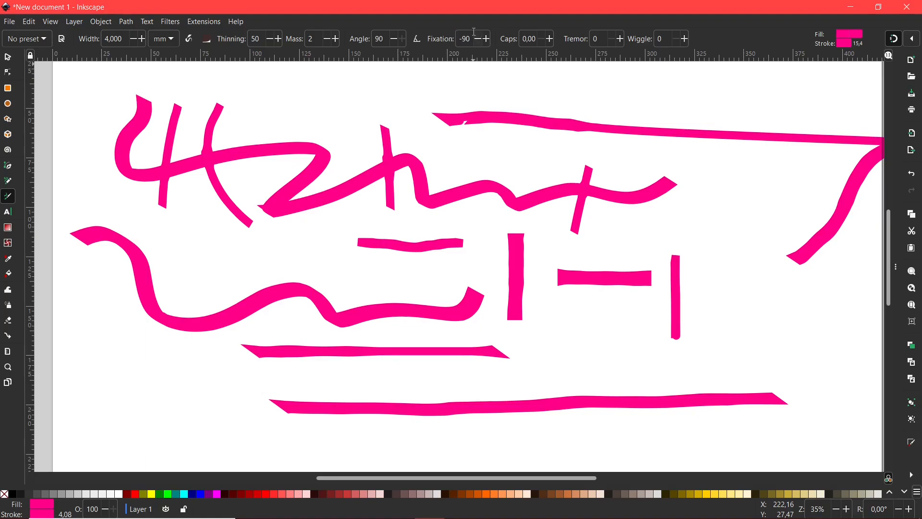
Draw straight and wavy strokes with fixation 100, and one more wavy stroke near the page's upper edge with fixation 0
left_click_drag(477, 38, 451, 39)
type("100")
key("Return")
left_click_drag(464, 160, 624, 157)
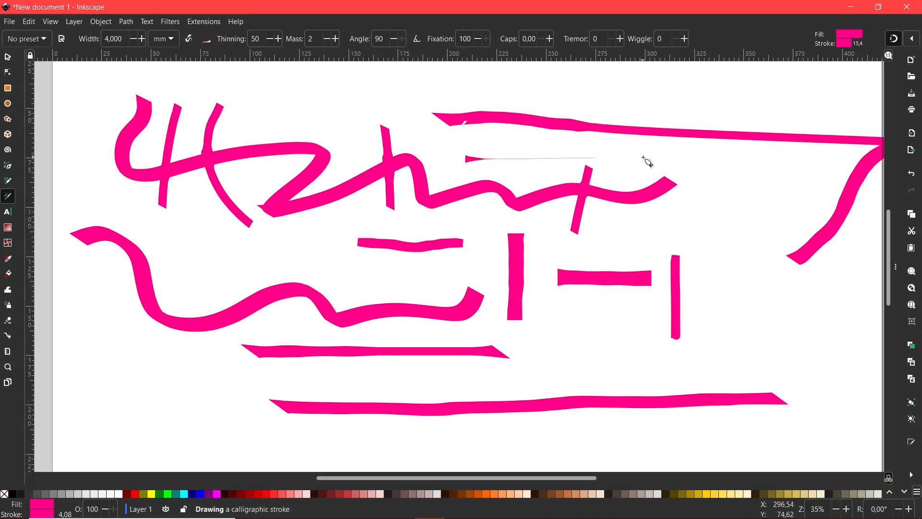
left_click_drag(697, 166, 706, 306)
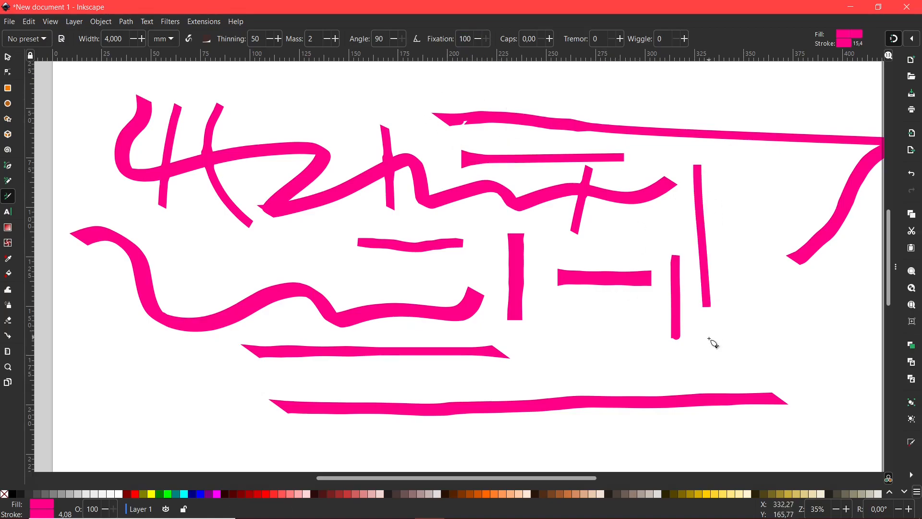
mouse_move(100, 225)
left_mouse_down()
mouse_move(148, 209)
mouse_move(268, 200)
mouse_move(331, 269)
mouse_move(358, 244)
left_mouse_up()
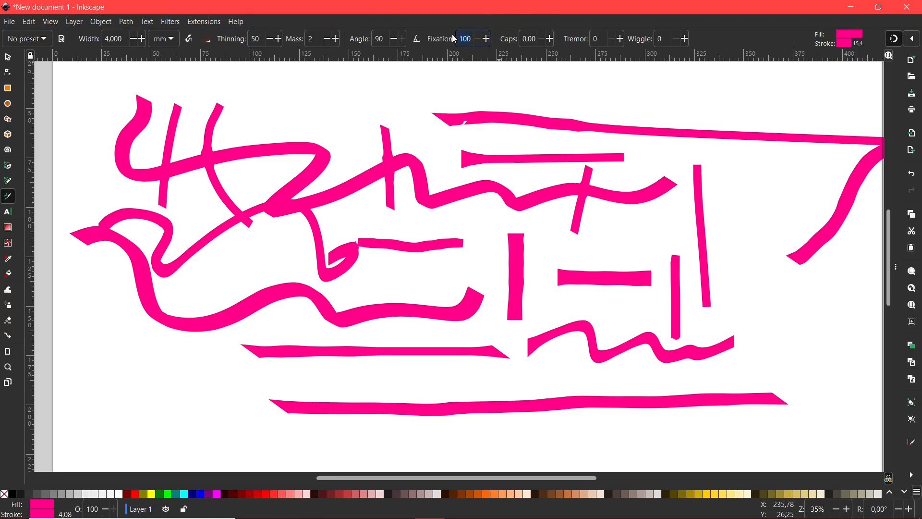
type("0")
mouse_move(327, 95)
left_mouse_down()
mouse_move(416, 88)
mouse_move(476, 110)
mouse_move(581, 106)
left_mouse_up()
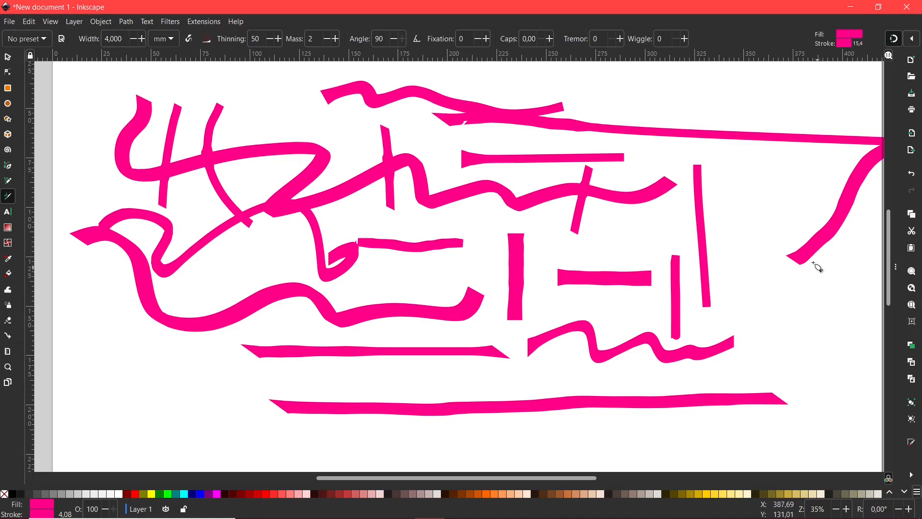
Set the caps to 1.03 and draw a wavy stroke with rounded ends at the page's upper right
left_click(536, 38)
type("1")
key("Return")
left_click_drag(536, 83, 603, 100)
mouse_move(659, 110)
left_mouse_down()
mouse_move(728, 96)
mouse_move(754, 109)
left_mouse_up()
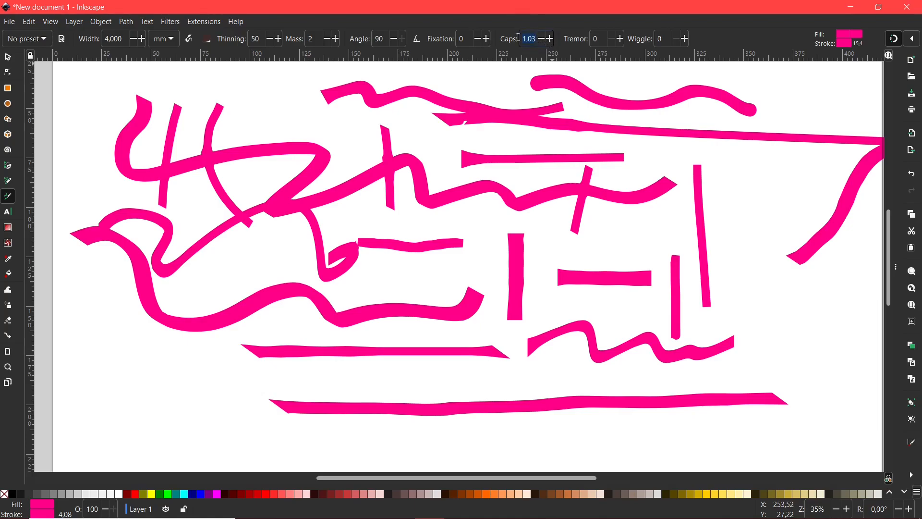
Set the caps to 5 and draw a long wavy stroke and a short diagonal one at the page's lower left
type("5")
key("Return")
mouse_move(72, 427)
left_mouse_down()
mouse_move(98, 385)
mouse_move(170, 422)
mouse_move(252, 441)
mouse_move(362, 427)
left_mouse_up()
mouse_move(92, 315)
left_mouse_down()
mouse_move(144, 367)
mouse_move(173, 378)
left_mouse_up()
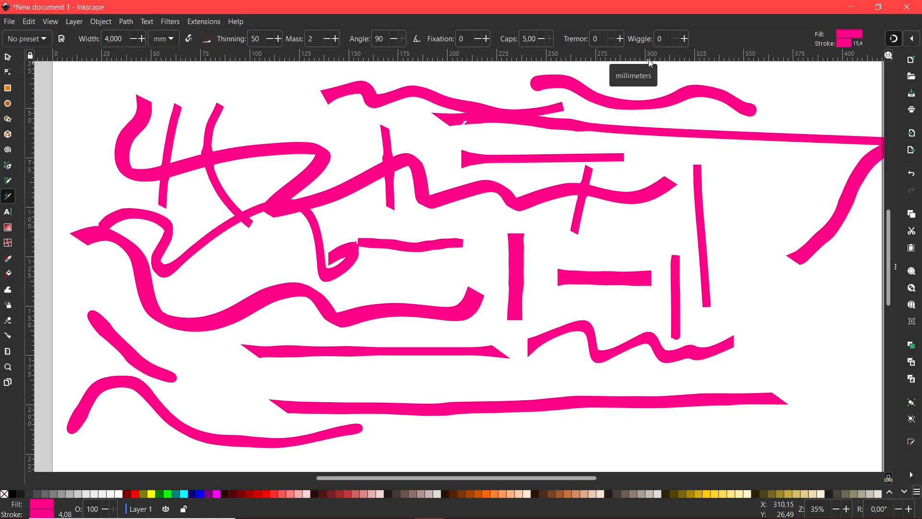
Set both tremor and wiggle to 5 and draw two wavy strokes in the lower middle of the page
left_click(621, 39)
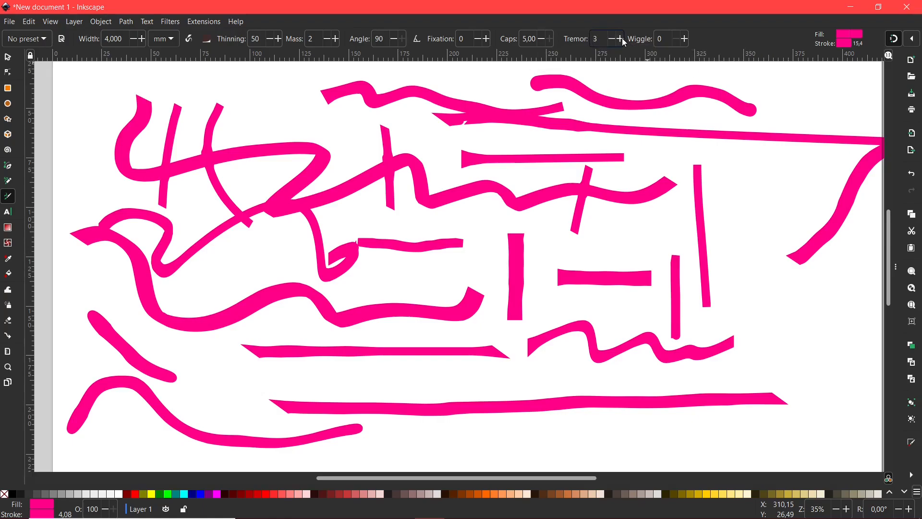
triple_click(685, 38)
left_click(676, 39)
mouse_move(417, 435)
left_mouse_down()
mouse_move(443, 430)
mouse_move(472, 451)
mouse_move(510, 430)
mouse_move(530, 430)
mouse_move(546, 447)
mouse_move(585, 436)
mouse_move(676, 445)
left_mouse_up()
mouse_move(380, 398)
left_mouse_down()
mouse_move(435, 373)
mouse_move(447, 385)
mouse_move(513, 375)
left_mouse_up()
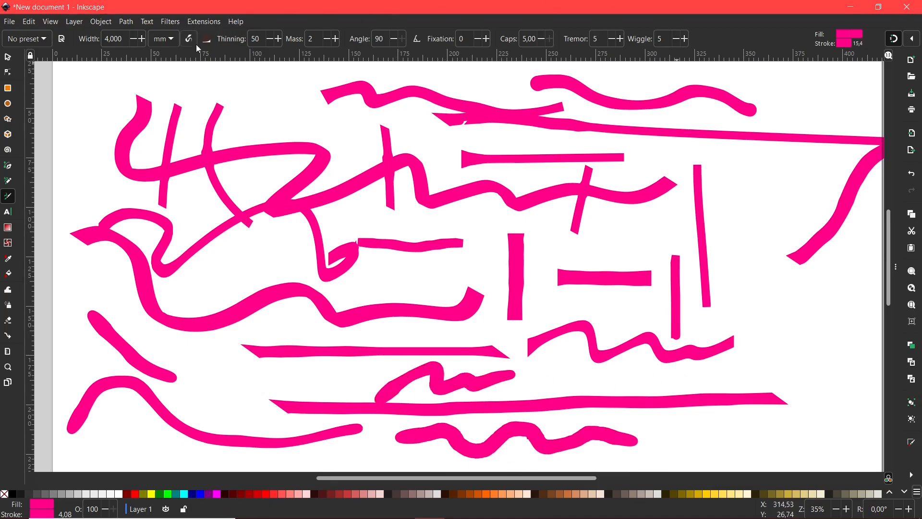
Draw a wavy stroke with the Dip pen preset and a short diagonal stroke with the Marker preset near the page's upper left
left_click(21, 46)
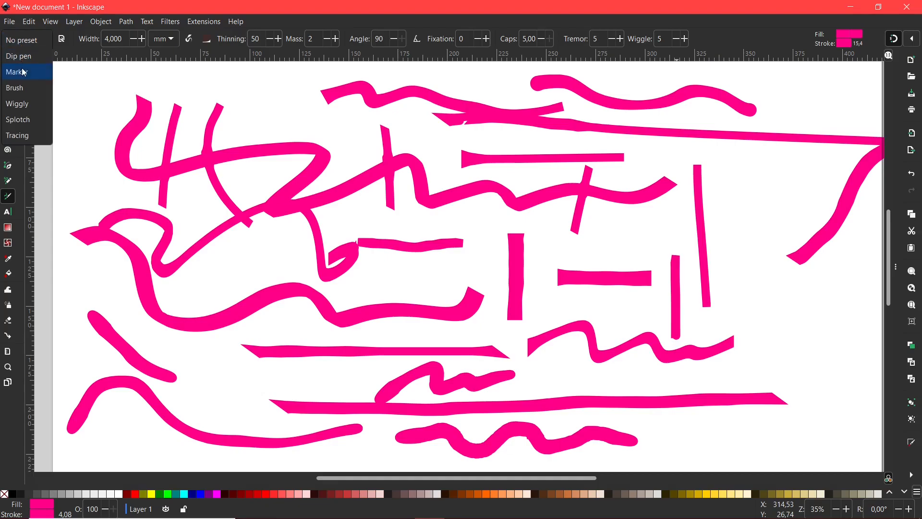
left_click(21, 57)
mouse_move(64, 98)
left_mouse_down()
mouse_move(103, 84)
mouse_move(263, 115)
left_mouse_up()
left_click(38, 40)
left_click(23, 56)
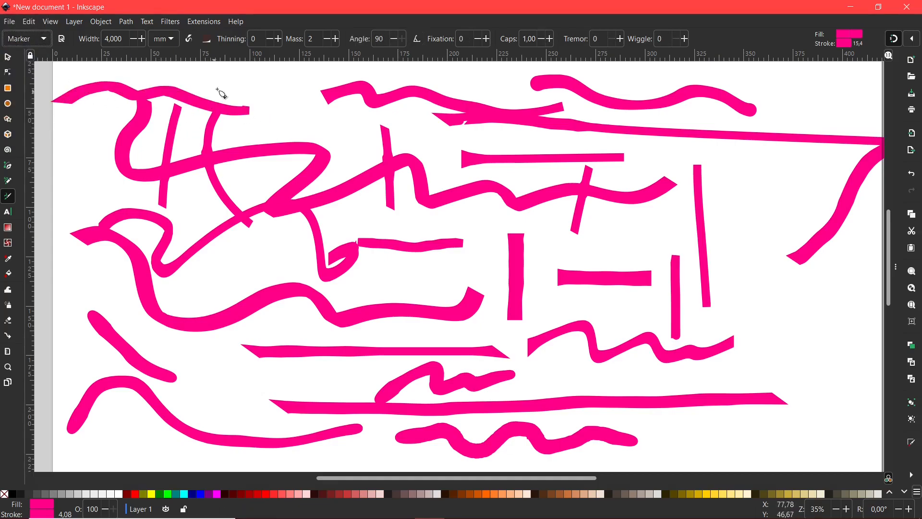
mouse_move(263, 76)
left_mouse_down()
mouse_move(311, 138)
mouse_move(331, 134)
left_mouse_up()
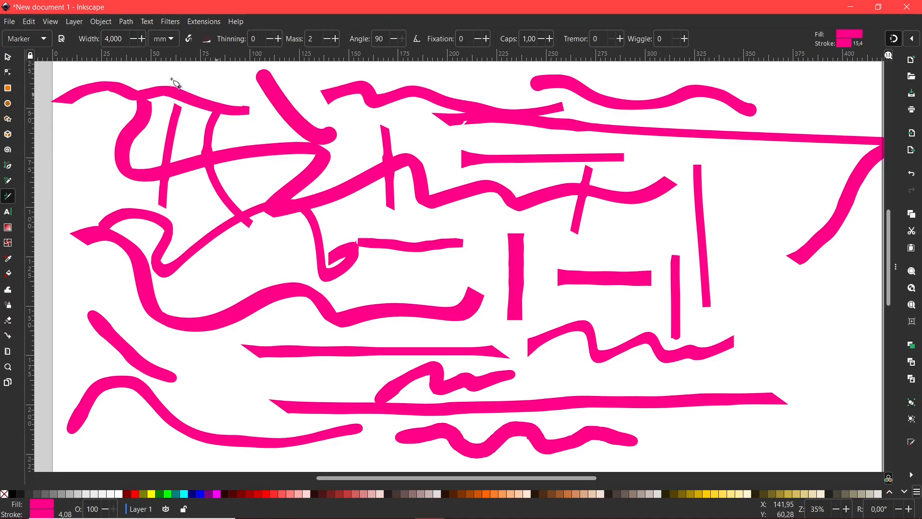
Draw a curved stroke at the page's left with the Brush preset and an irregular mid-page stroke with the Wiggly preset
left_click(40, 42)
left_click(38, 58)
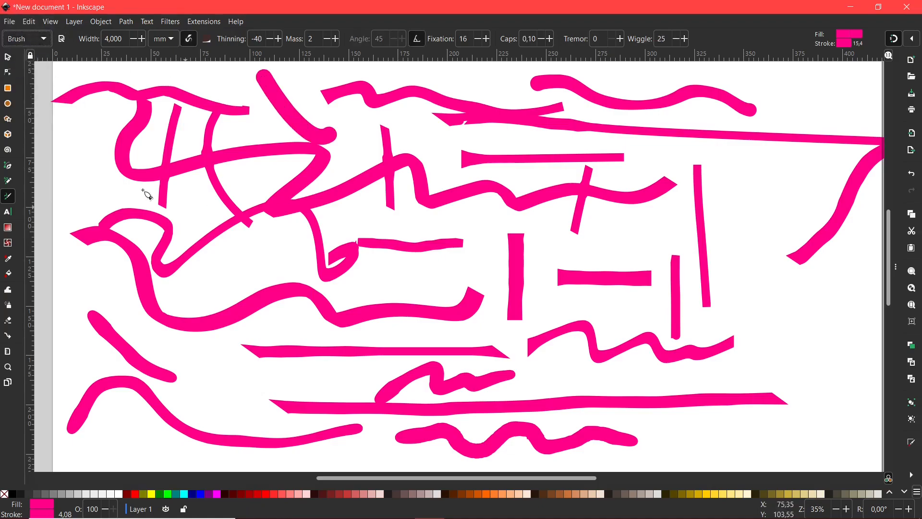
mouse_move(91, 157)
left_mouse_down()
mouse_move(92, 214)
mouse_move(127, 248)
left_mouse_up()
left_click(42, 44)
left_click(43, 59)
left_click_drag(366, 297, 519, 215)
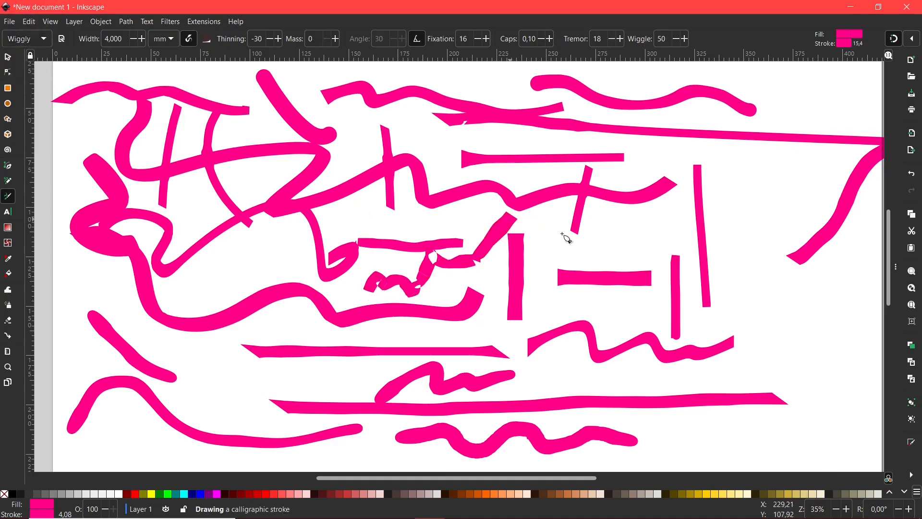
Switch the calligraphy preset to No preset and draw a thick curved stroke on the right part of the page
left_click(32, 43)
left_click(246, 165)
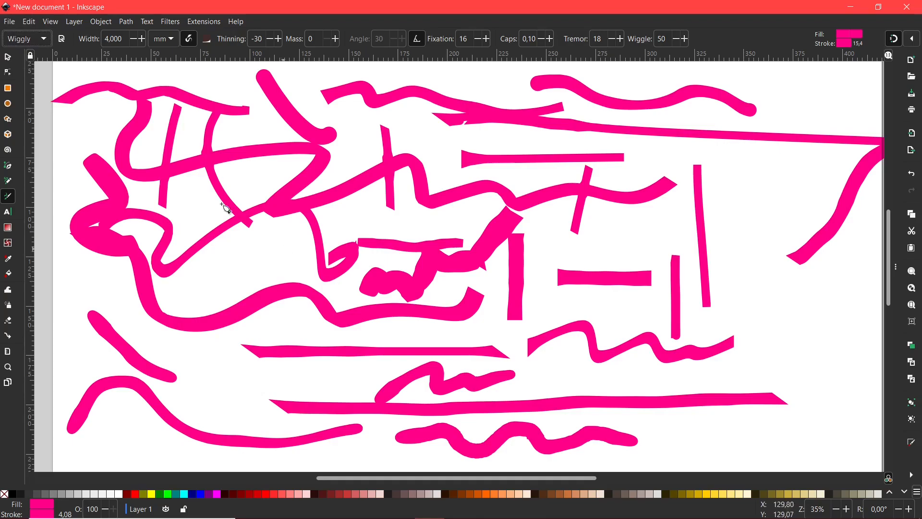
left_click(35, 41)
scroll(31, 52, "up", 5)
scroll(30, 54, "down", 1)
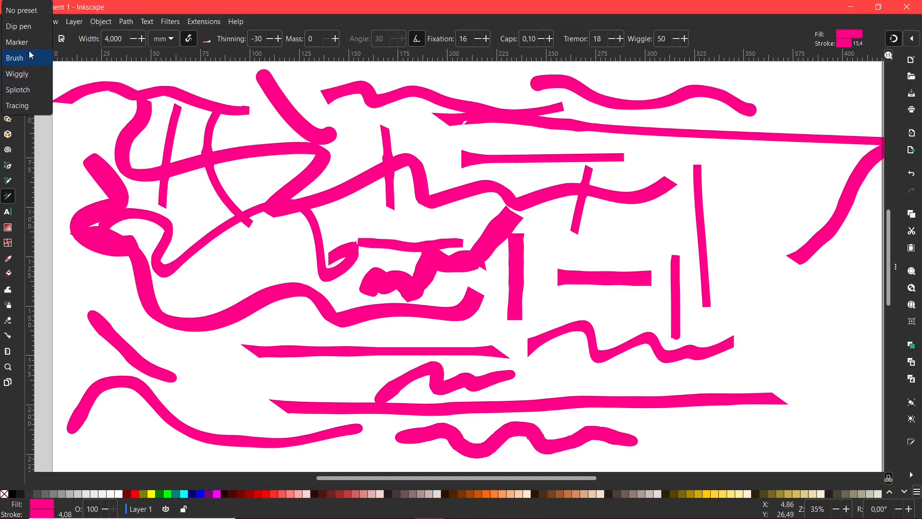
left_click(29, 16)
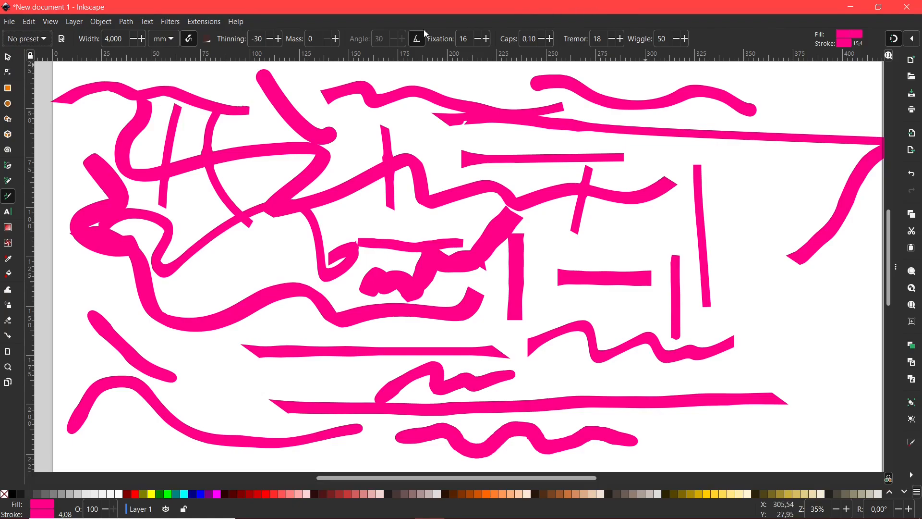
left_click_drag(638, 229, 750, 182)
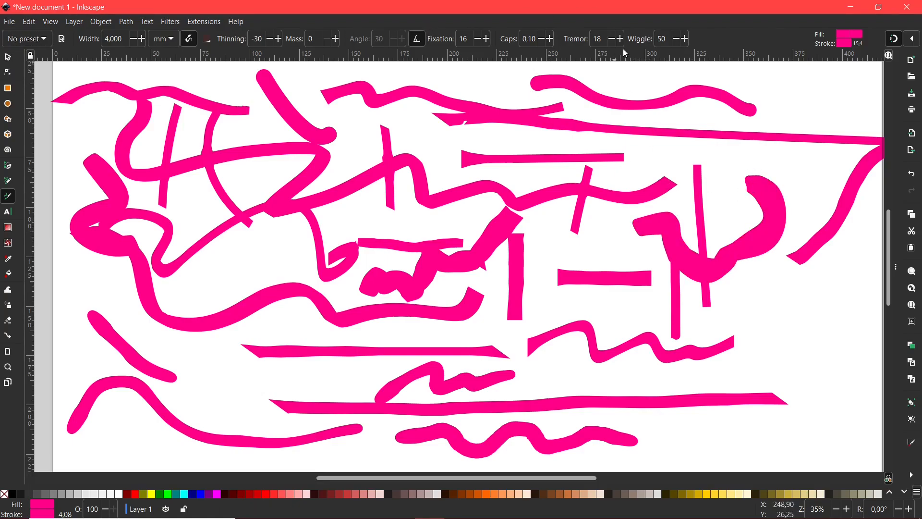
Open the dialog for saving the pen settings as a profile, dismiss it, and choose the Wiggly preset
left_click(64, 42)
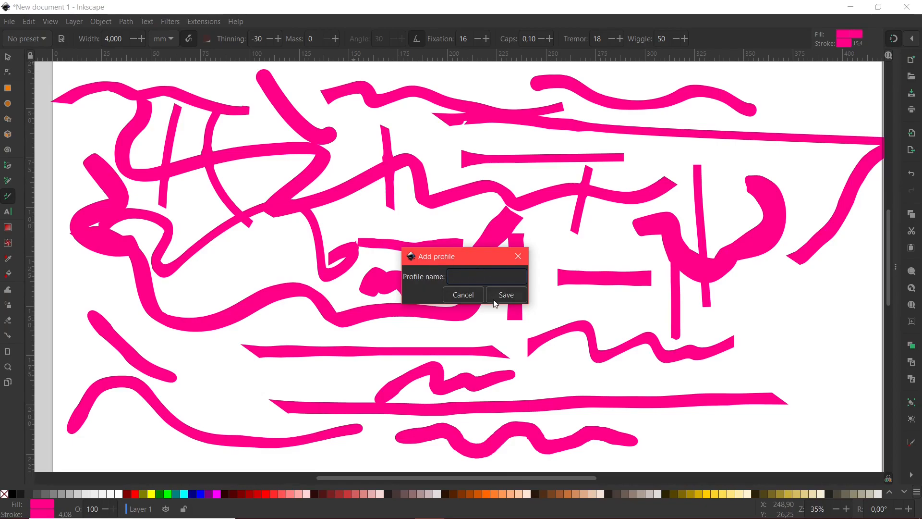
left_click(517, 258)
left_click(20, 43)
scroll(21, 70, "up", 3)
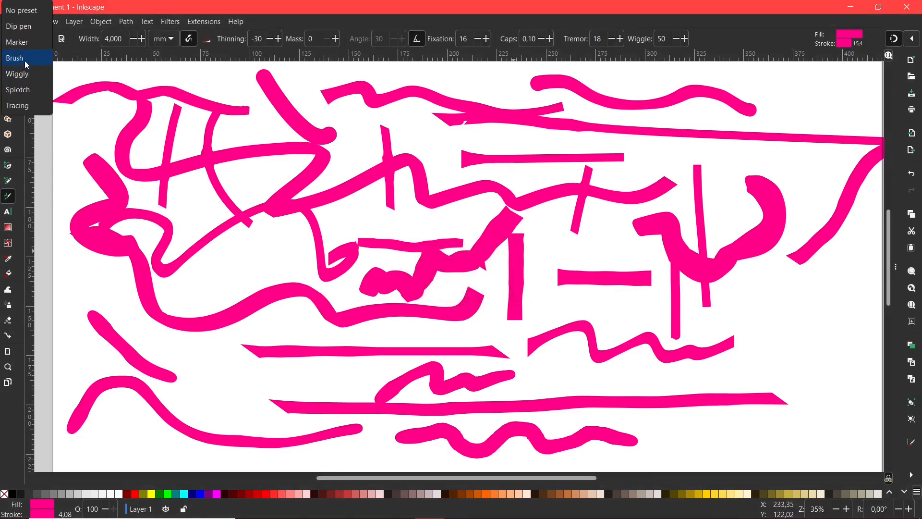
left_click(95, 61)
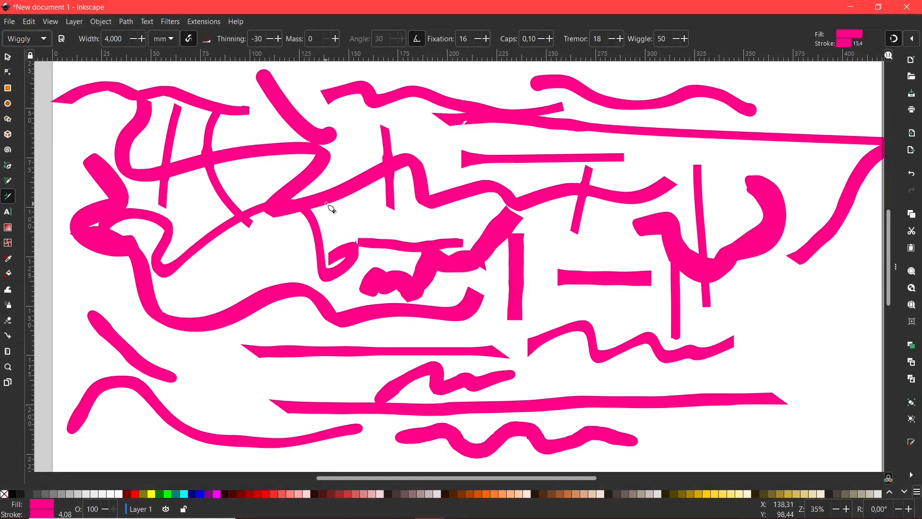